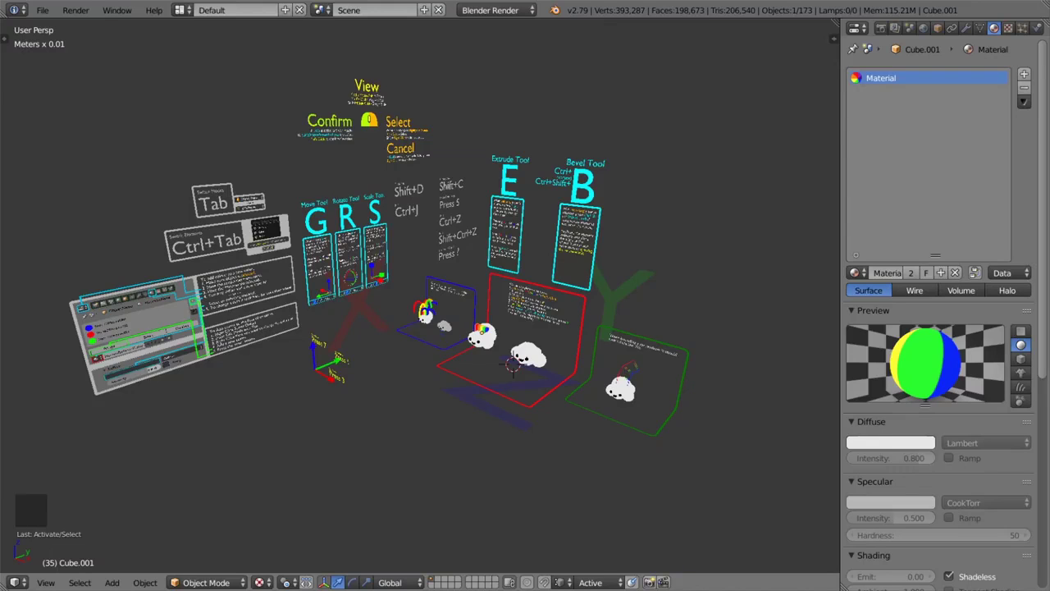
# - Examine the blue and green exercise panels with the malfunctioning rainbow, the crying cloud and the extruded rainbow example
pyautogui.moveTo(525, 382); pyautogui.dragTo(506, 363, button='middle')
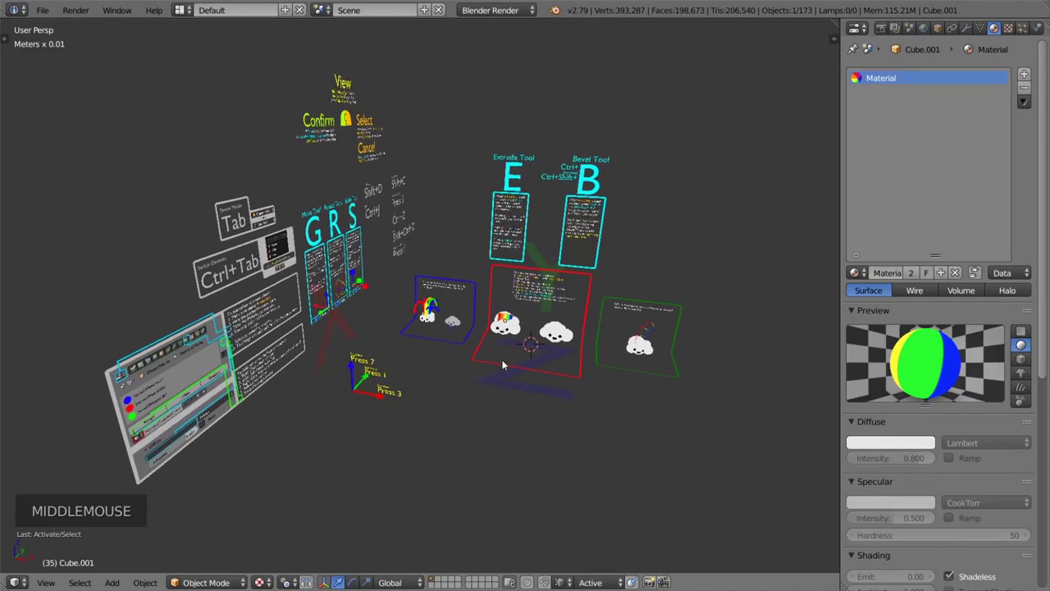
pyautogui.scroll(5, 502, 360)
pyautogui.scroll(5, 502, 359)
pyautogui.keyDown('shift'); pyautogui.moveTo(562, 393); pyautogui.dragTo(400, 337, button='middle'); pyautogui.keyUp('shift')
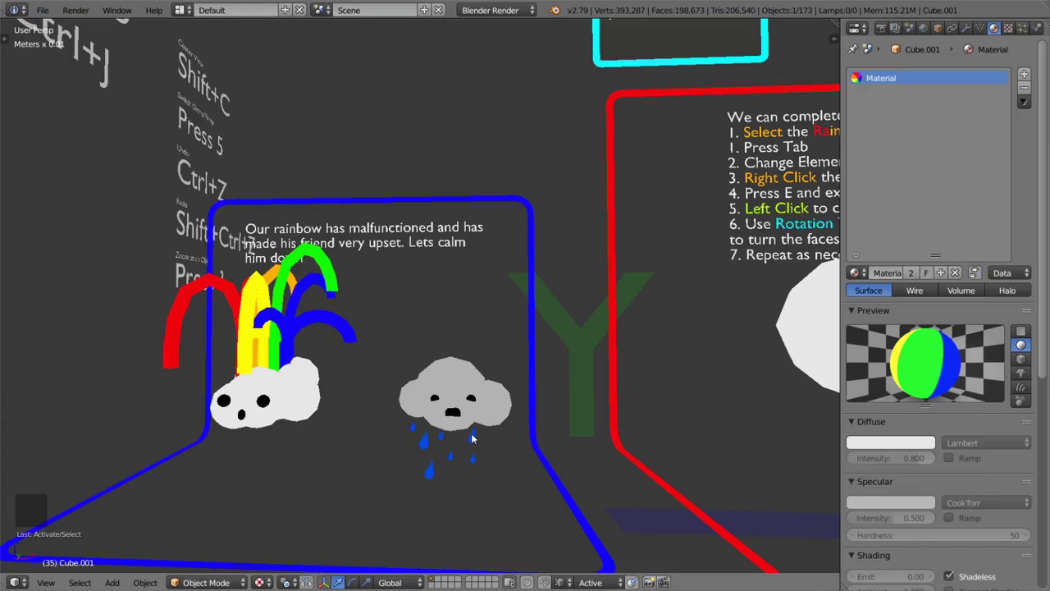
pyautogui.scroll(-5, 472, 438)
pyautogui.keyDown('shift'); pyautogui.moveTo(679, 344); pyautogui.dragTo(306, 381, button='middle'); pyautogui.keyUp('shift')
pyautogui.scroll(5, 570, 323)
pyautogui.keyDown('shift'); pyautogui.moveTo(550, 410); pyautogui.dragTo(551, 345, button='middle'); pyautogui.keyUp('shift')
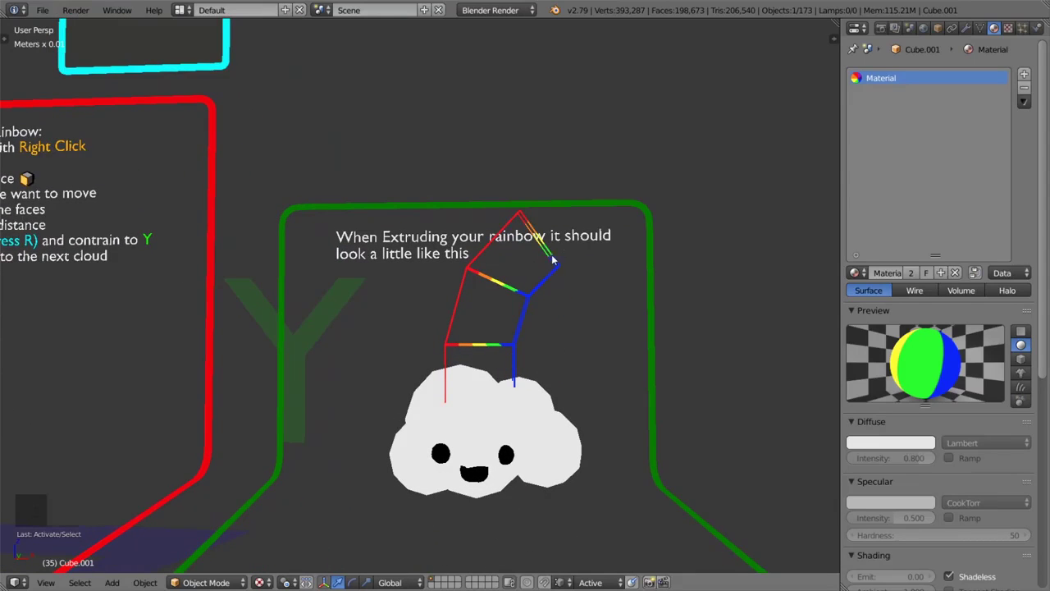
# - Review the Extrude Tool and Bevel Tool notes and the rainbow completion instructions in the red panel
pyautogui.scroll(-3, 552, 258)
pyautogui.keyDown('shift'); pyautogui.moveTo(251, 299); pyautogui.dragTo(447, 409, button='middle'); pyautogui.keyUp('shift')
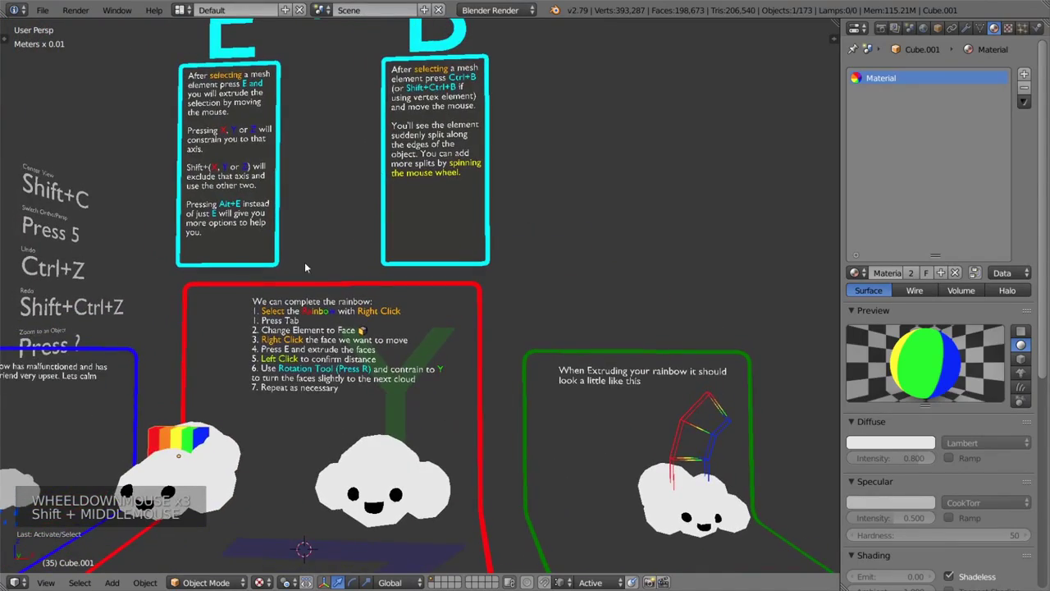
pyautogui.moveTo(305, 268); pyautogui.dragTo(316, 258, button='middle')
pyautogui.scroll(-1, 320, 246)
pyautogui.keyDown('shift'); pyautogui.moveTo(330, 220); pyautogui.dragTo(351, 327, button='middle'); pyautogui.keyUp('shift')
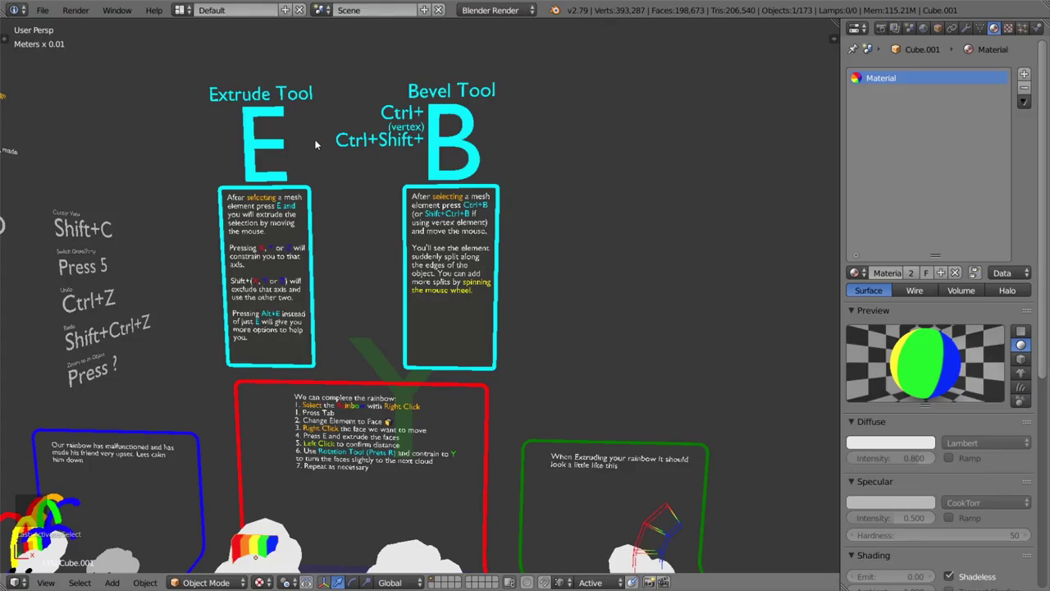
pyautogui.keyDown('shift'); pyautogui.moveTo(405, 255); pyautogui.dragTo(418, 141, button='middle'); pyautogui.keyUp('shift')
pyautogui.moveTo(412, 195); pyautogui.dragTo(422, 287, button='middle')
pyautogui.scroll(4, 317, 353)
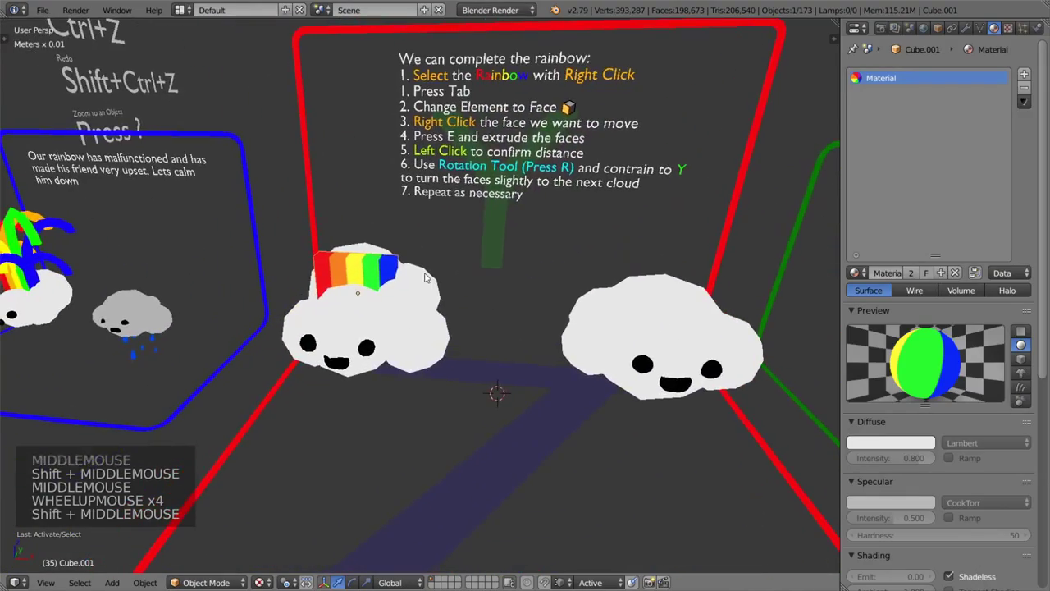
# - Select the rainbow stub on the red panel's first cloud and enter Edit Mode with vertex selection
pyautogui.rightClick(375, 288)
pyautogui.moveTo(375, 287); pyautogui.dragTo(430, 296, button='middle')
pyautogui.press('Tab')
pyautogui.hotkey('ctrl', 'Tab')
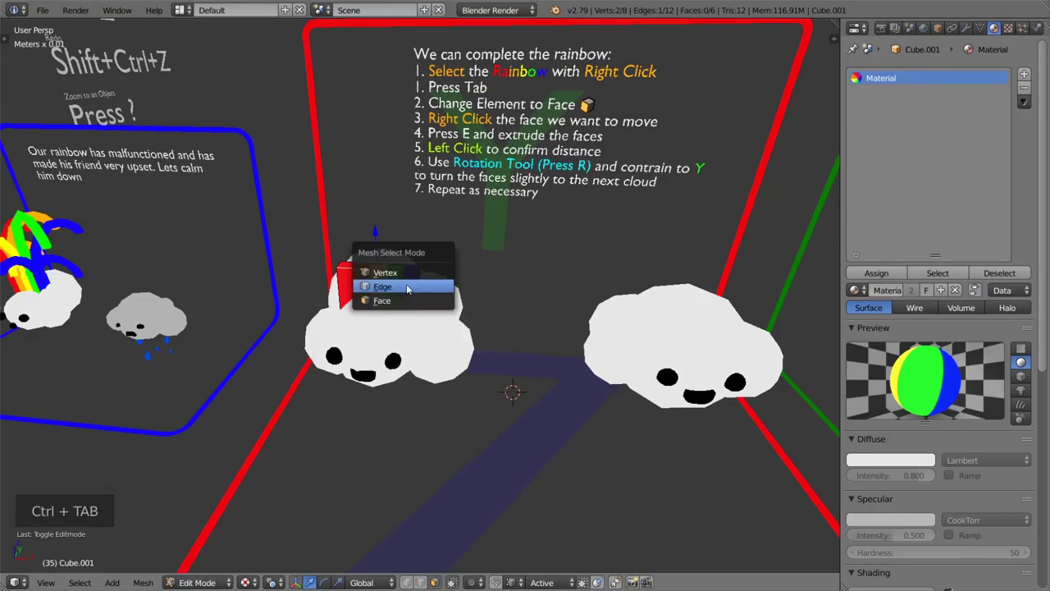
pyautogui.click(404, 300)
# - Try extruding the vertex at the red upper corner of the rainbow stub along the global Y axis
pyautogui.rightClick(340, 260)
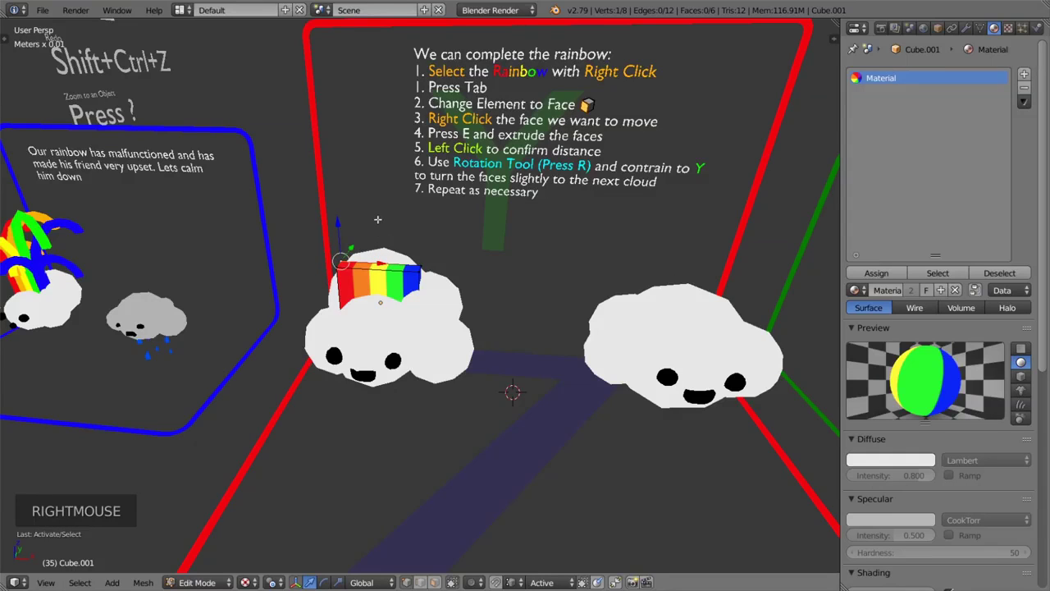
pyautogui.press('e')
pyautogui.press('e')
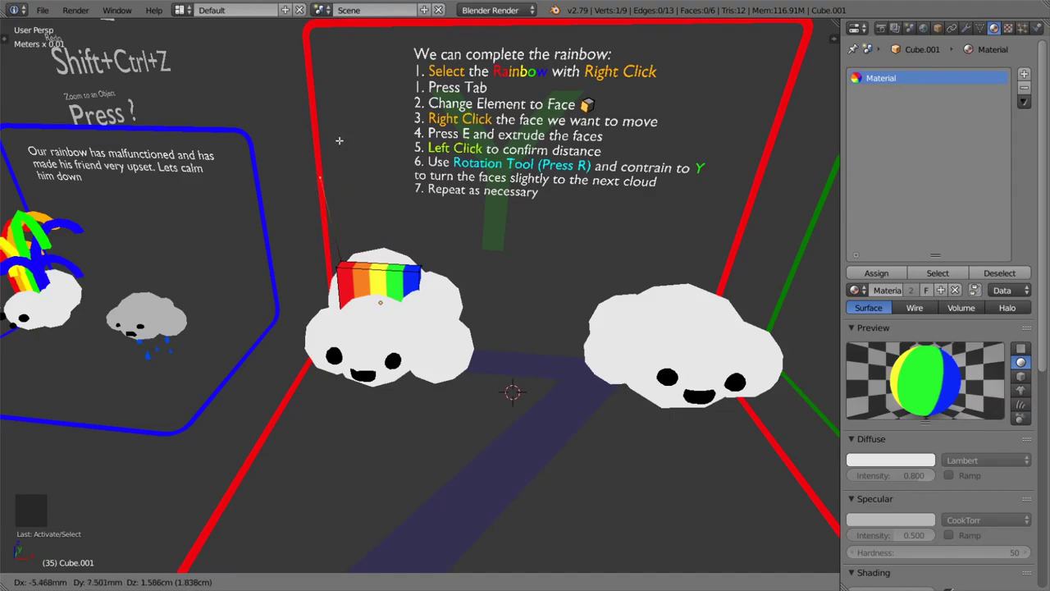
pyautogui.press('z')
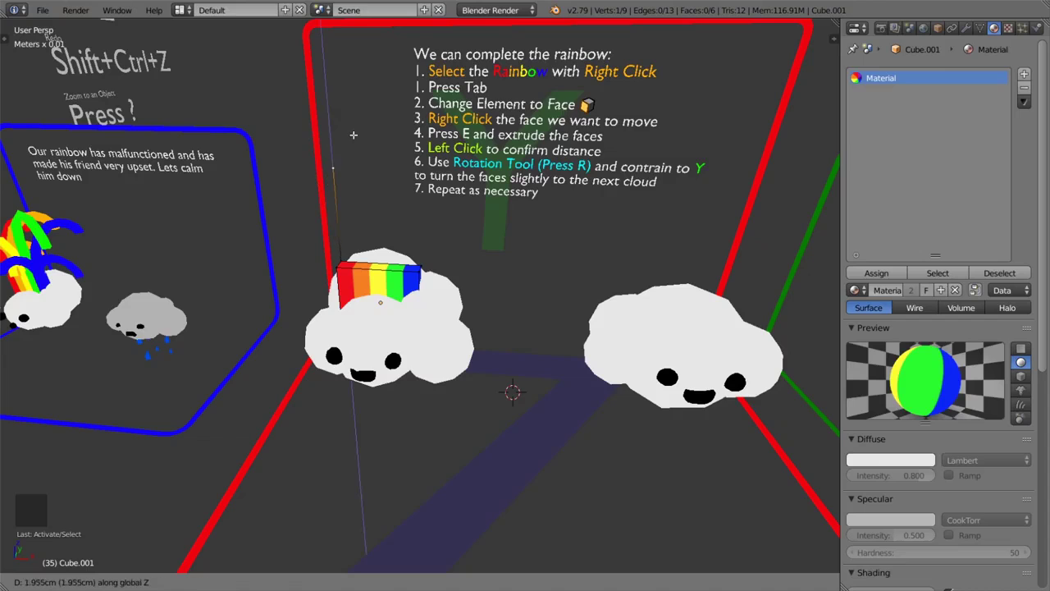
pyautogui.press('y')
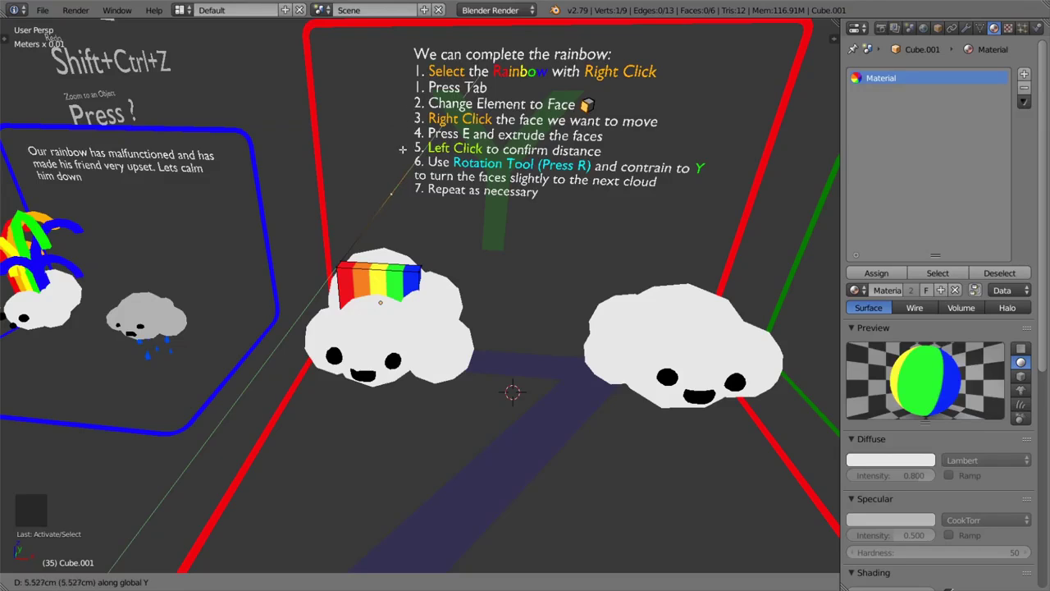
pyautogui.click(406, 135)
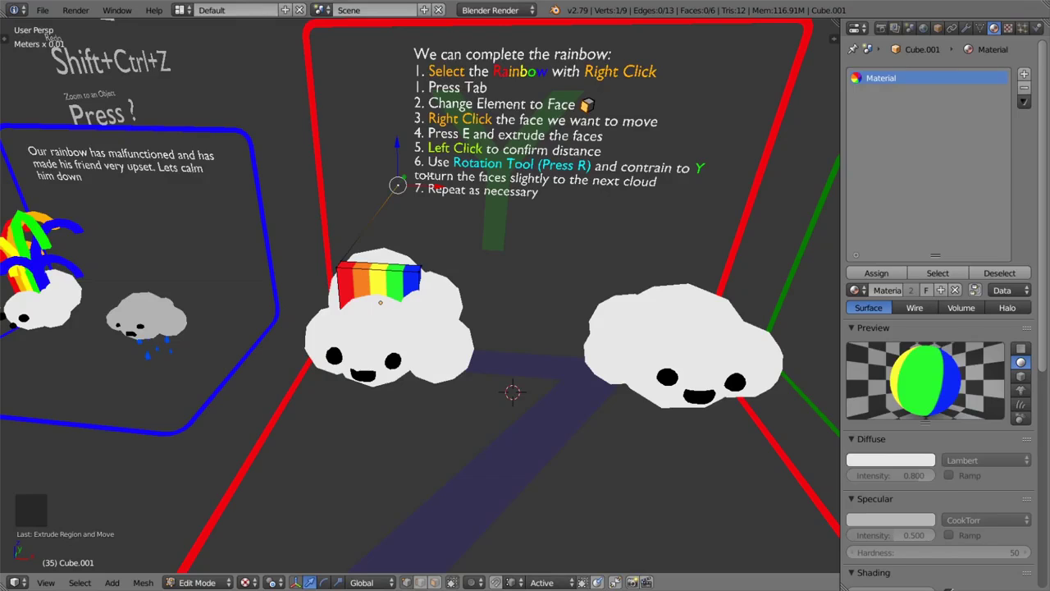
pyautogui.hotkey('ctrl', 'z')
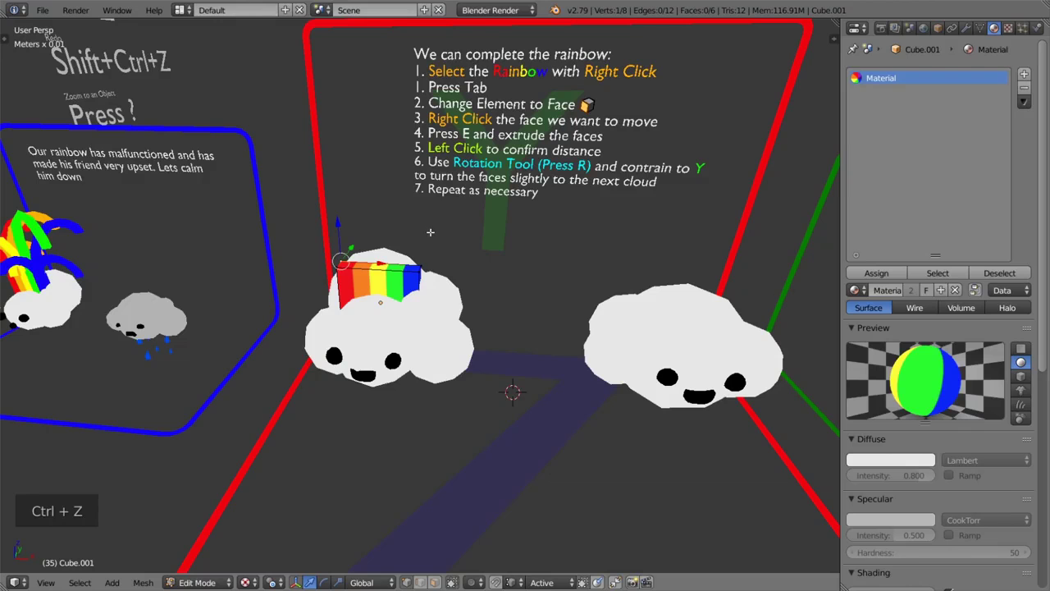
# - Change the mesh select mode to Face and select the top face of the rainbow stub
pyautogui.hotkey('ctrl', 'Tab')
pyautogui.click(399, 260)
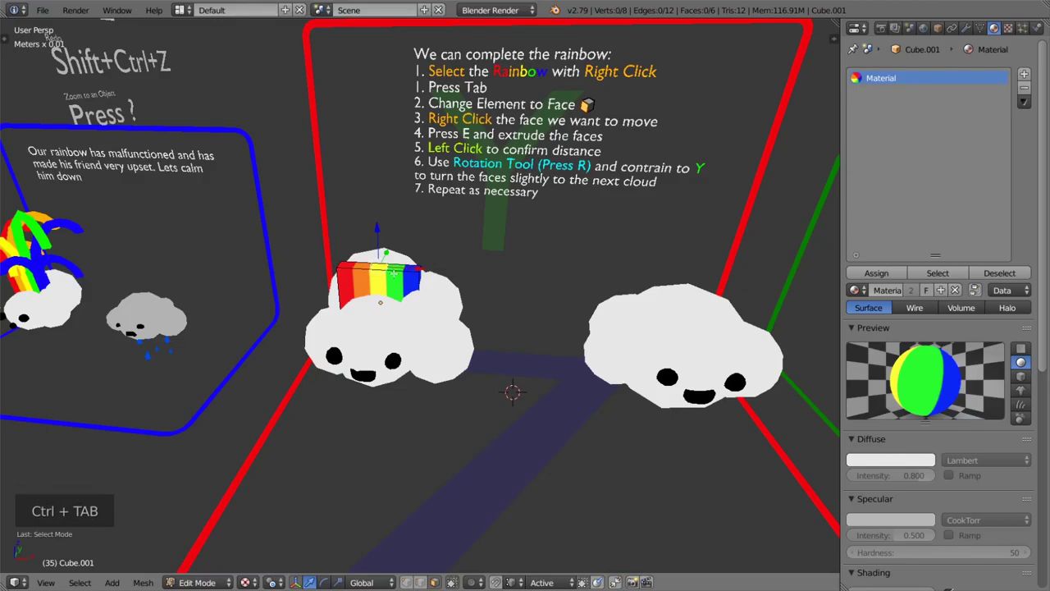
pyautogui.rightClick(395, 261)
pyautogui.moveTo(366, 309); pyautogui.dragTo(434, 381, button='middle')
pyautogui.scroll(5, 352, 293)
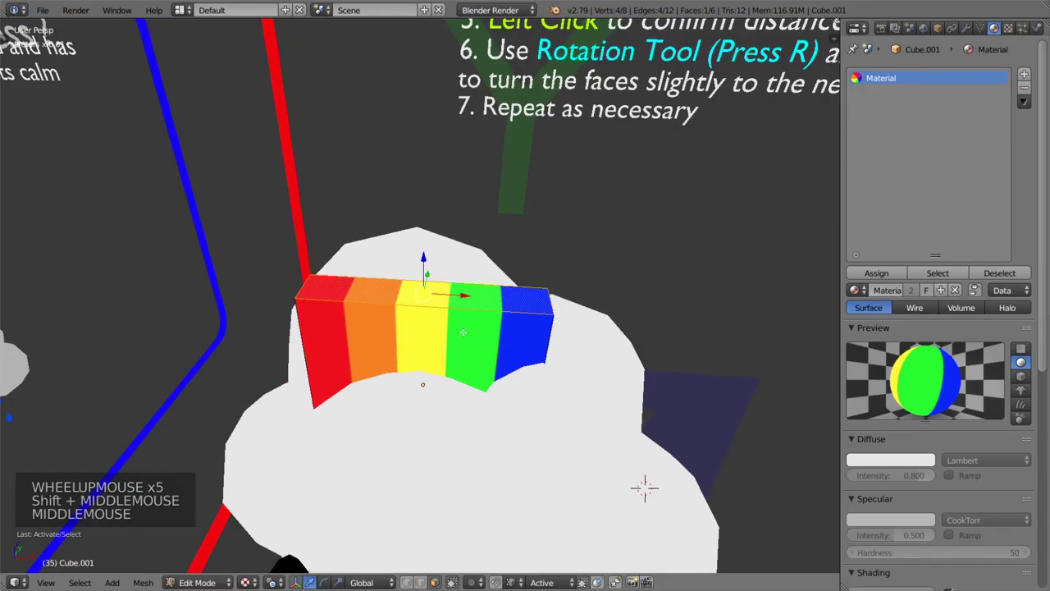
# - Extrude the rainbow's top face upward by about 1.4 cm along its normal
pyautogui.scroll(-2, 463, 332)
pyautogui.keyDown('shift'); pyautogui.moveTo(419, 352); pyautogui.dragTo(425, 373, button='middle'); pyautogui.keyUp('shift')
pyautogui.press('e')
pyautogui.press('e')
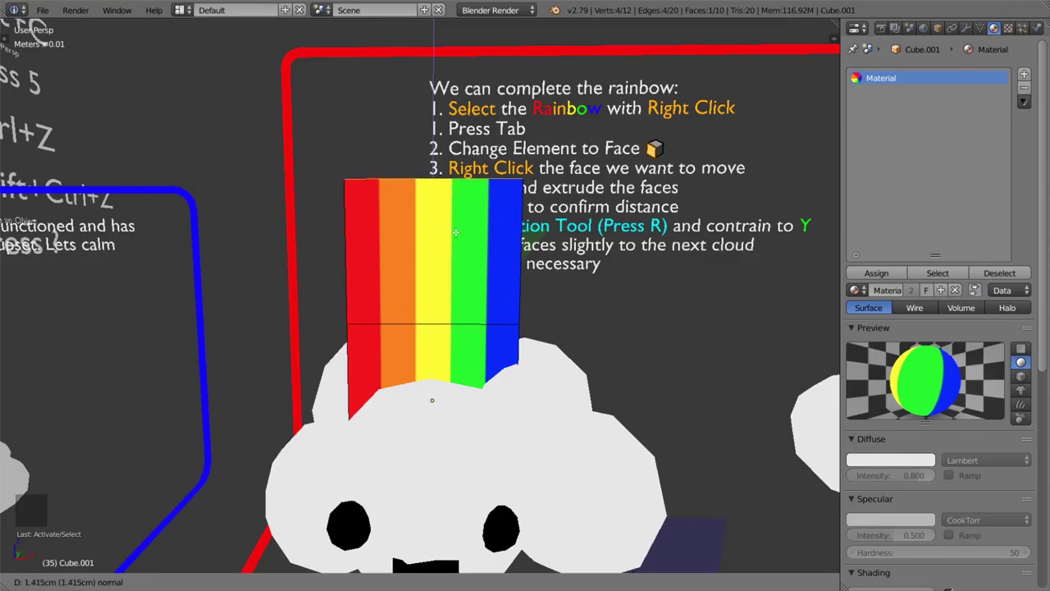
pyautogui.click(456, 223)
# - Rotate the extruded top face about the global Y axis and move it along X toward the second cloud
pyautogui.keyDown('shift'); pyautogui.moveTo(456, 223); pyautogui.dragTo(608, 316, button='middle'); pyautogui.keyUp('shift')
pyautogui.scroll(-2, 608, 316)
pyautogui.keyDown('shift'); pyautogui.moveTo(724, 328); pyautogui.dragTo(727, 382, button='middle'); pyautogui.keyUp('shift')
pyautogui.moveTo(727, 381); pyautogui.dragTo(617, 365, button='middle')
pyautogui.scroll(1, 617, 365)
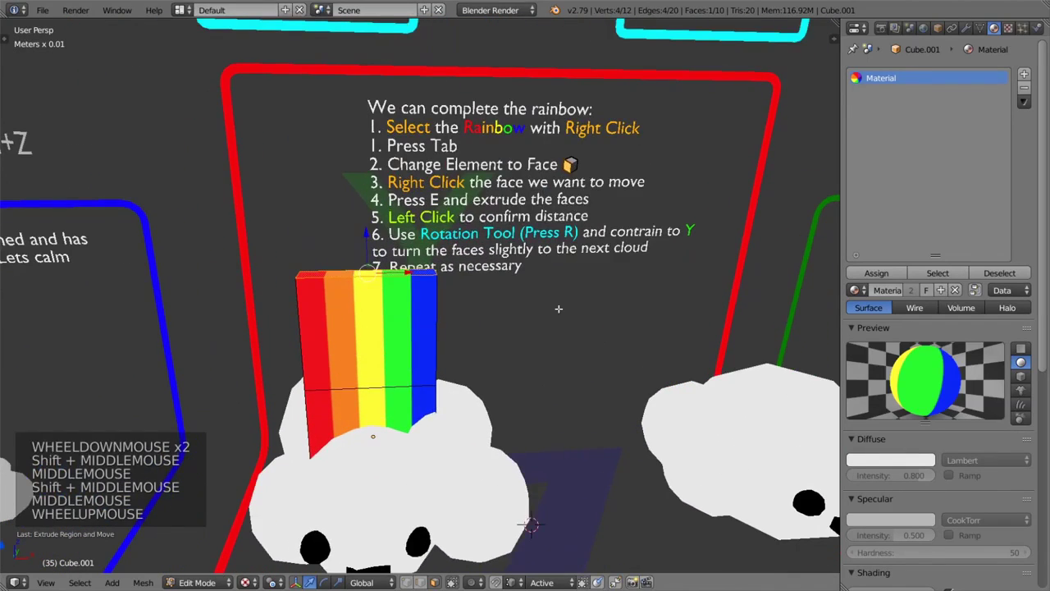
pyautogui.press('r')
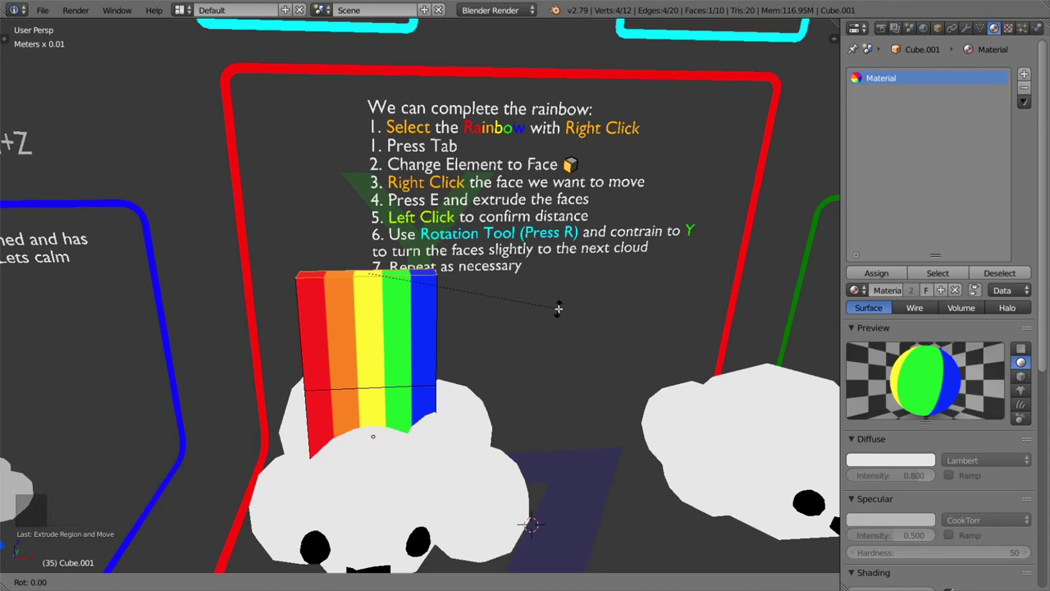
pyautogui.press('y')
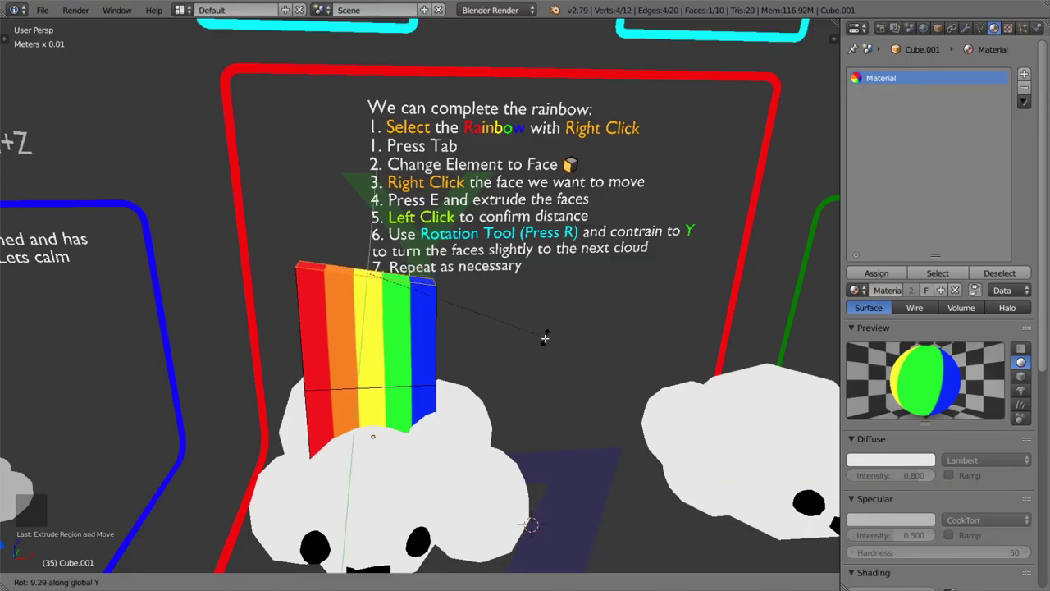
pyautogui.click(488, 389)
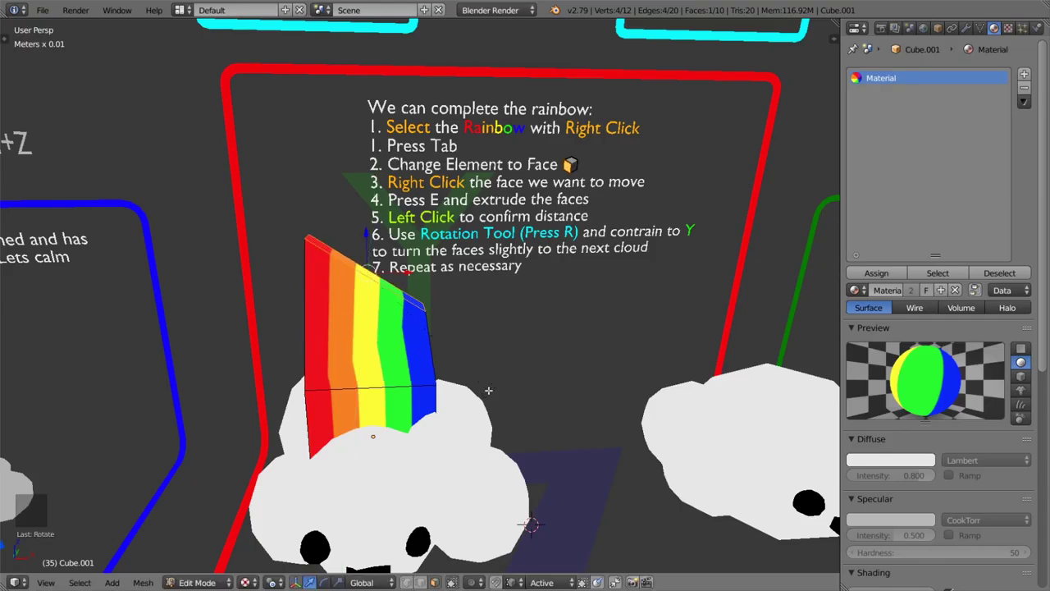
pyautogui.moveTo(407, 270); pyautogui.dragTo(449, 269)
# - Extrude the tilted end face along its normal to add another rainbow segment
pyautogui.moveTo(549, 305)
pyautogui.keyDown('shift'); pyautogui.mouseDown(button='middle')
pyautogui.moveTo(528, 328)
pyautogui.moveTo(565, 302)
pyautogui.moveTo(599, 309)
pyautogui.moveTo(448, 335)
pyautogui.moveTo(570, 323)
pyautogui.moveTo(555, 325)
pyautogui.mouseUp(button='middle'); pyautogui.keyUp('shift')
pyautogui.press('e')
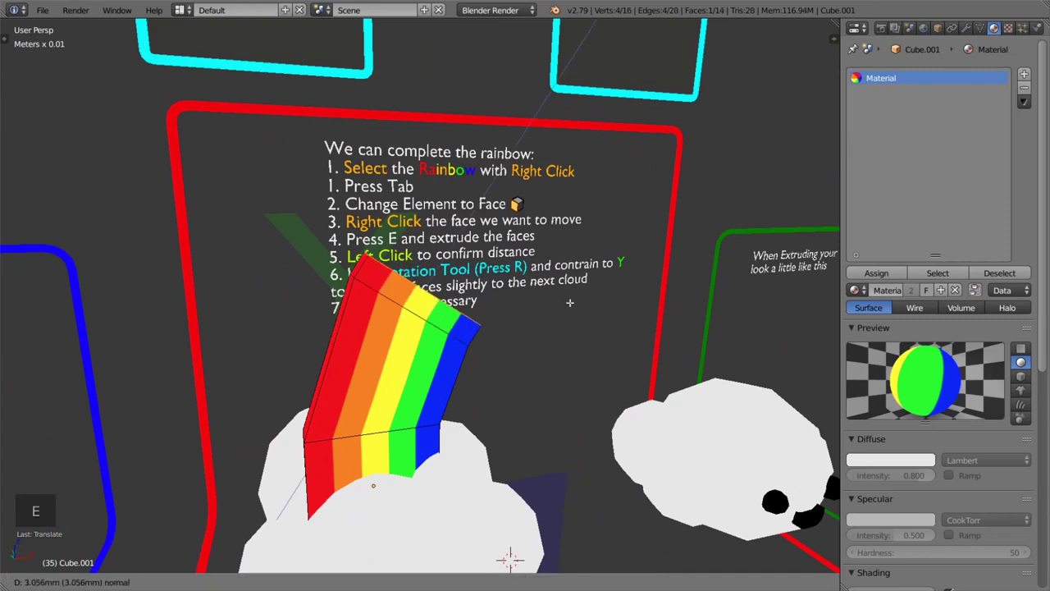
pyautogui.click(621, 260)
# - Split off the rainbow's end face and rotate it by about -31° around the global Y axis
pyautogui.moveTo(621, 263); pyautogui.dragTo(596, 288, button='middle')
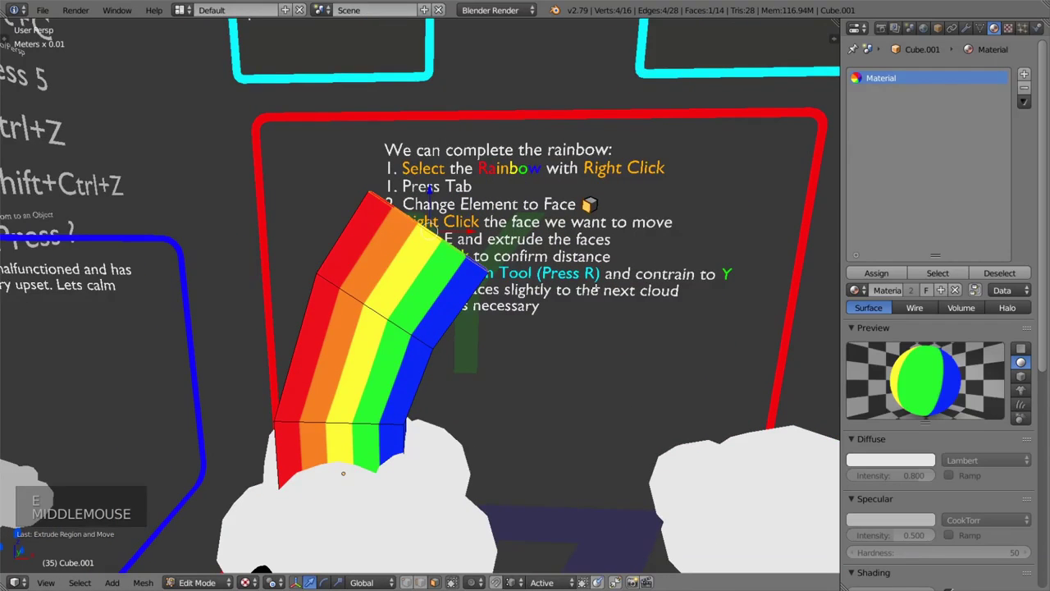
pyautogui.press('y')
pyautogui.press('r')
pyautogui.press('y')
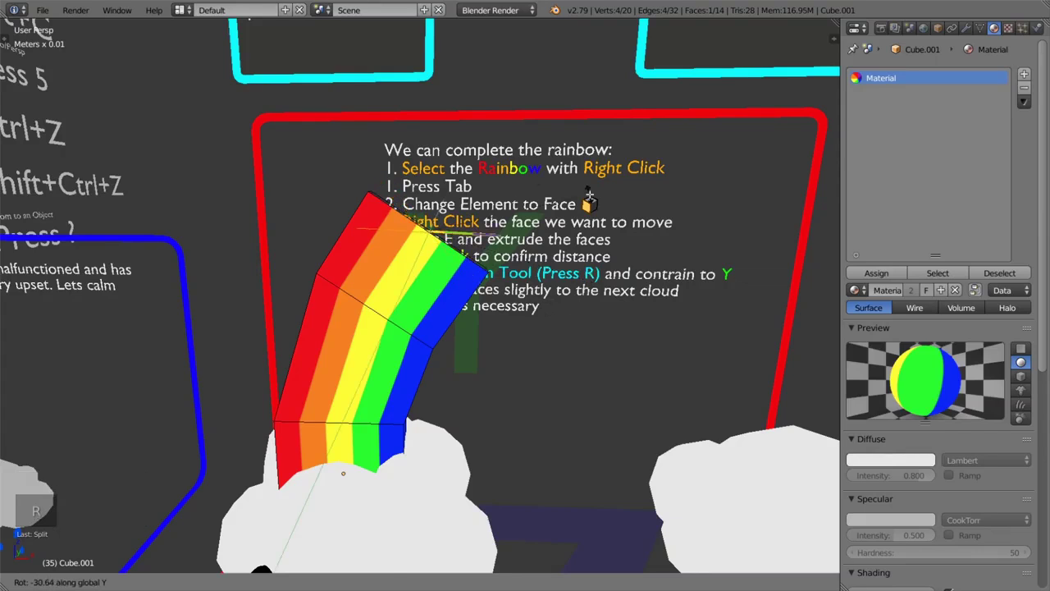
pyautogui.click(589, 195)
# - Undo the edits back to the first upright extrusion, and redo them up to the second rainbow segment
pyautogui.hotkey('ctrl', 'z')
pyautogui.hotkey('ctrl', 'z')
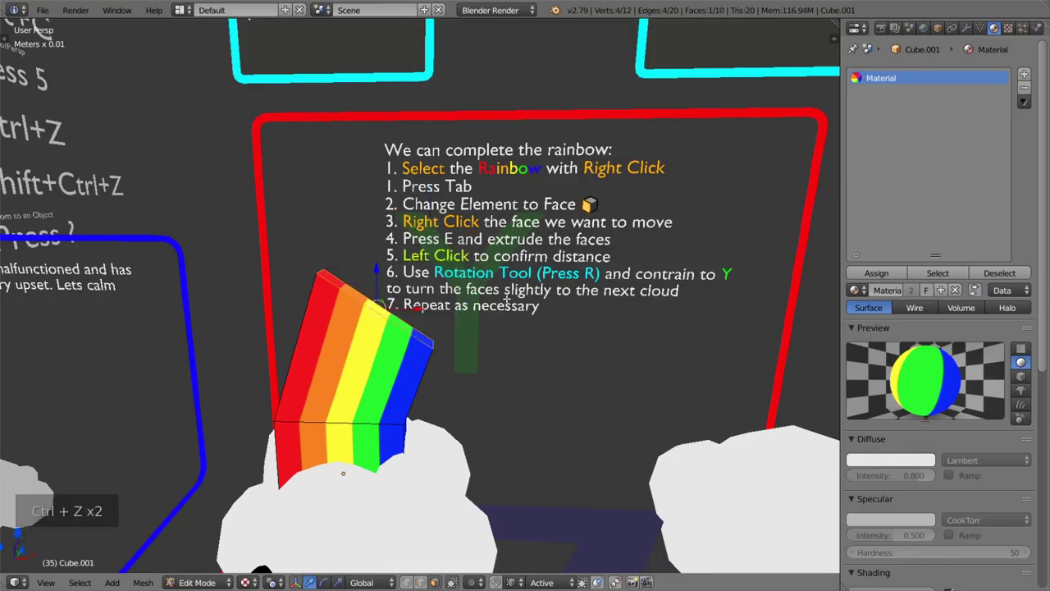
pyautogui.hotkey('ctrl', 'z')
pyautogui.hotkey('ctrl', 'z')
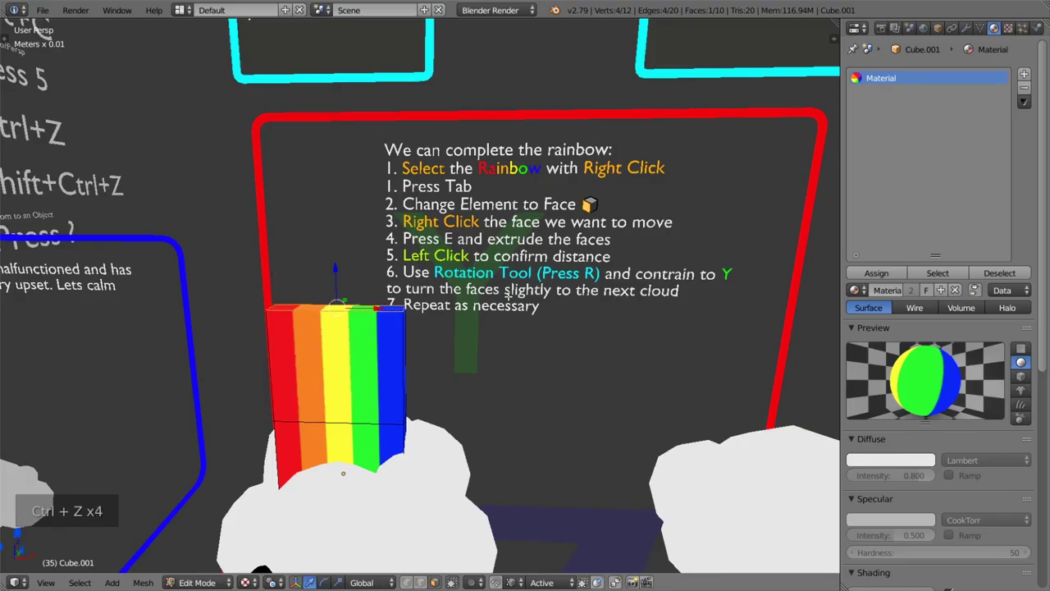
pyautogui.hotkey('ctrl', 'shift', 'z')
pyautogui.hotkey('ctrl', 'shift', 'z')
pyautogui.hotkey('ctrl', 'shift', 'z')
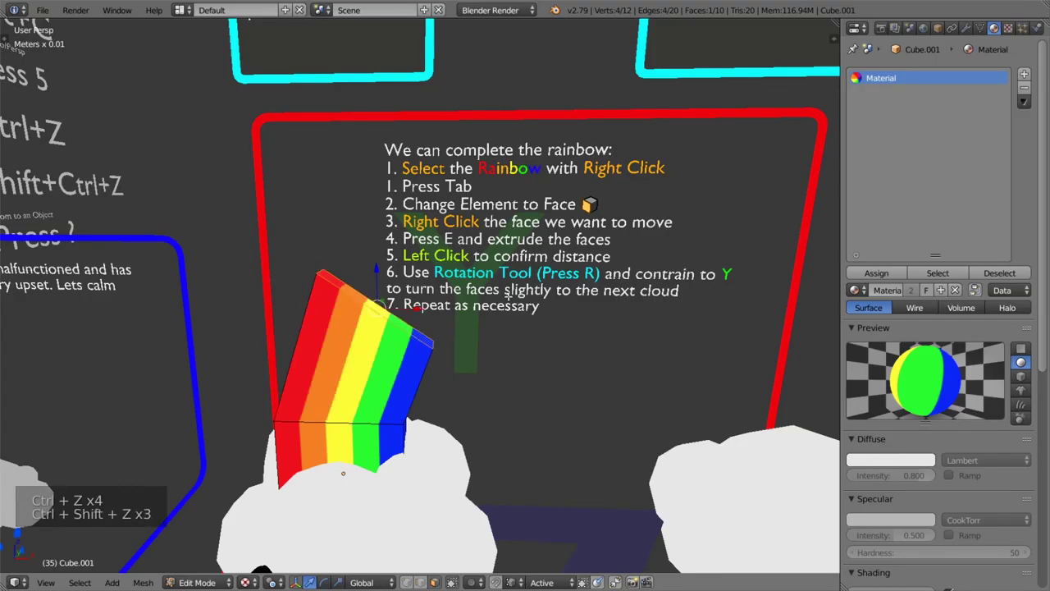
pyautogui.hotkey('ctrl', 'shift', 'z')
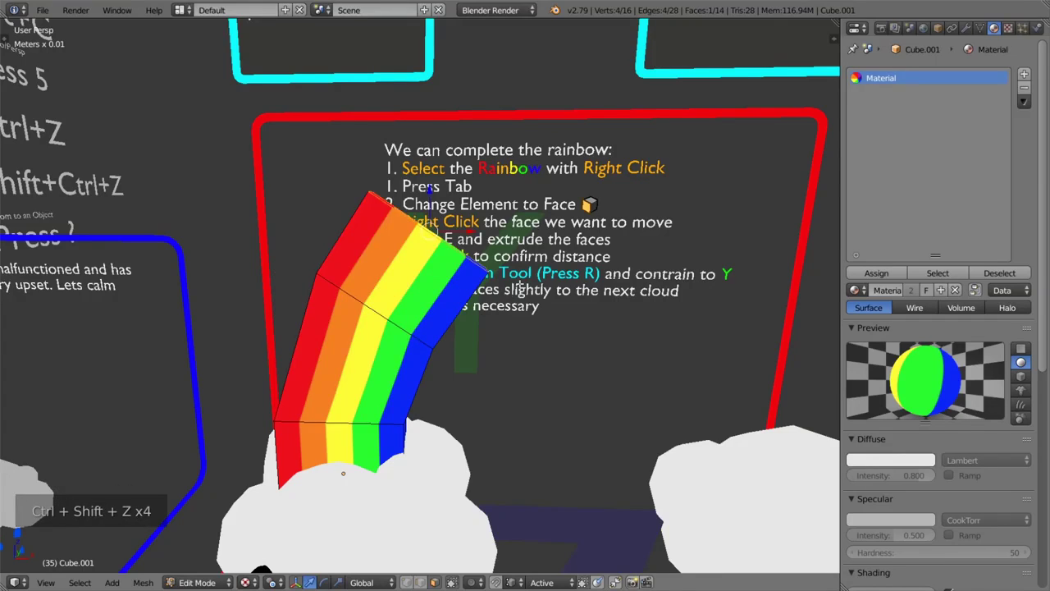
# - Rotate the rainbow's end face toward the second cloud, and shift it along X and slightly downward
pyautogui.press('r')
pyautogui.click(485, 333)
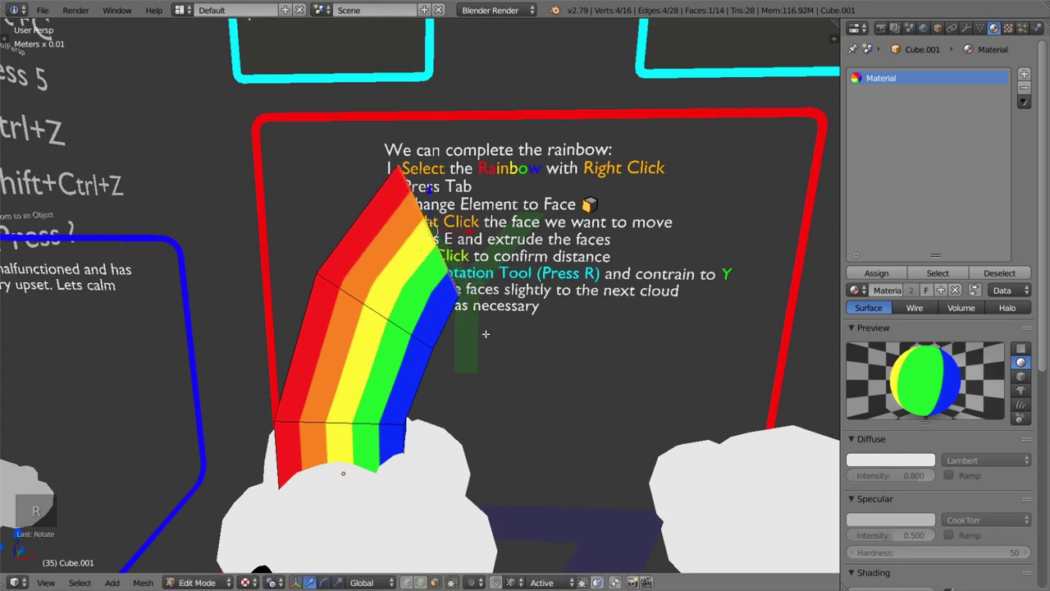
pyautogui.moveTo(473, 232); pyautogui.dragTo(523, 231)
pyautogui.moveTo(482, 190); pyautogui.dragTo(498, 204)
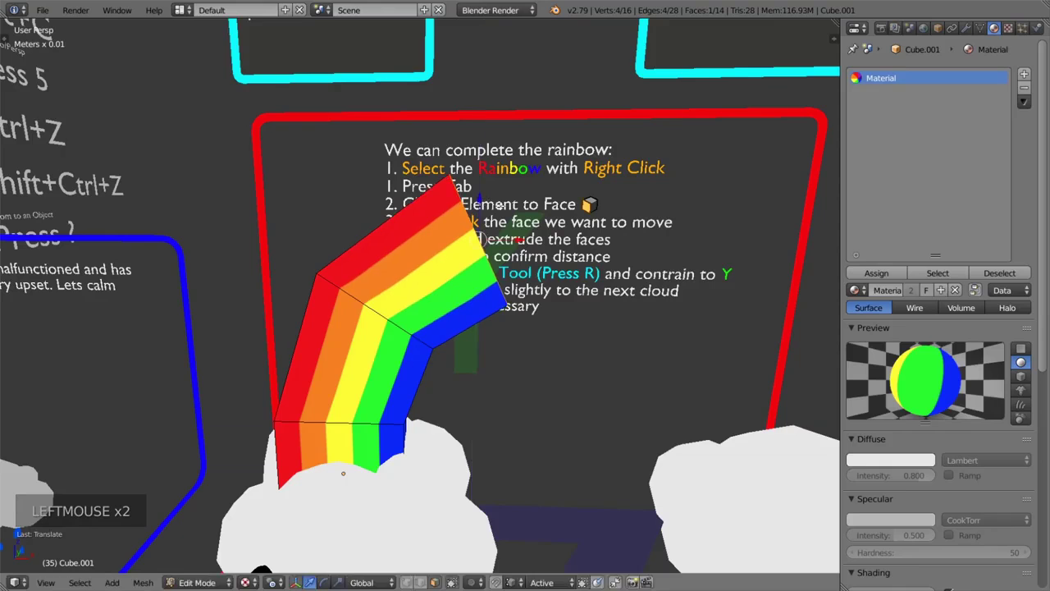
# - Extrude the rotated end face by about 1.7 cm along its normal to form the arch's third segment
pyautogui.press('e')
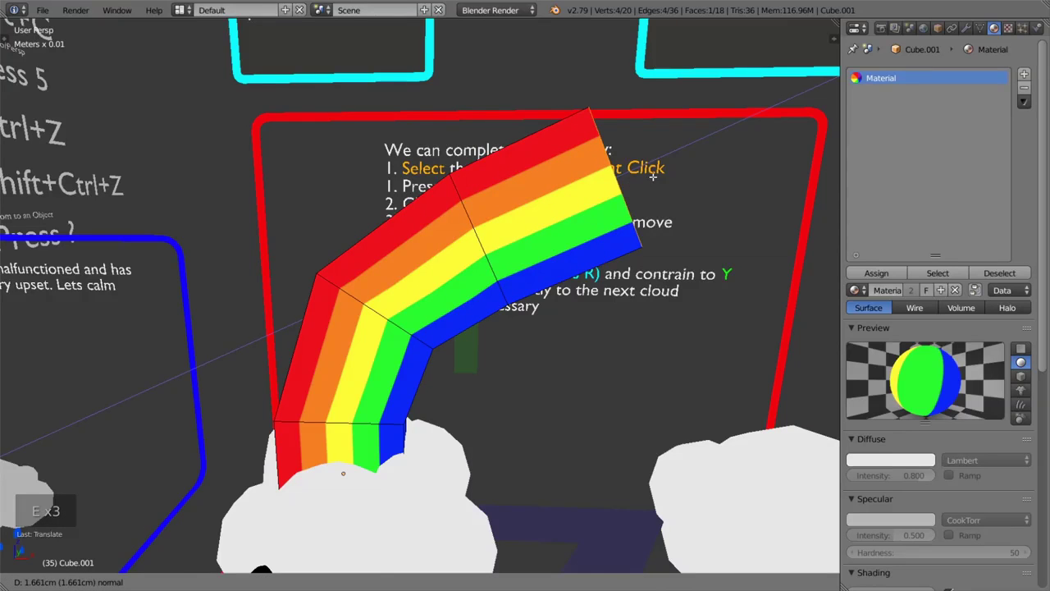
pyautogui.click(652, 177)
pyautogui.scroll(-2, 652, 176)
pyautogui.keyDown('shift'); pyautogui.moveTo(653, 176); pyautogui.dragTo(597, 244, button='middle'); pyautogui.keyUp('shift')
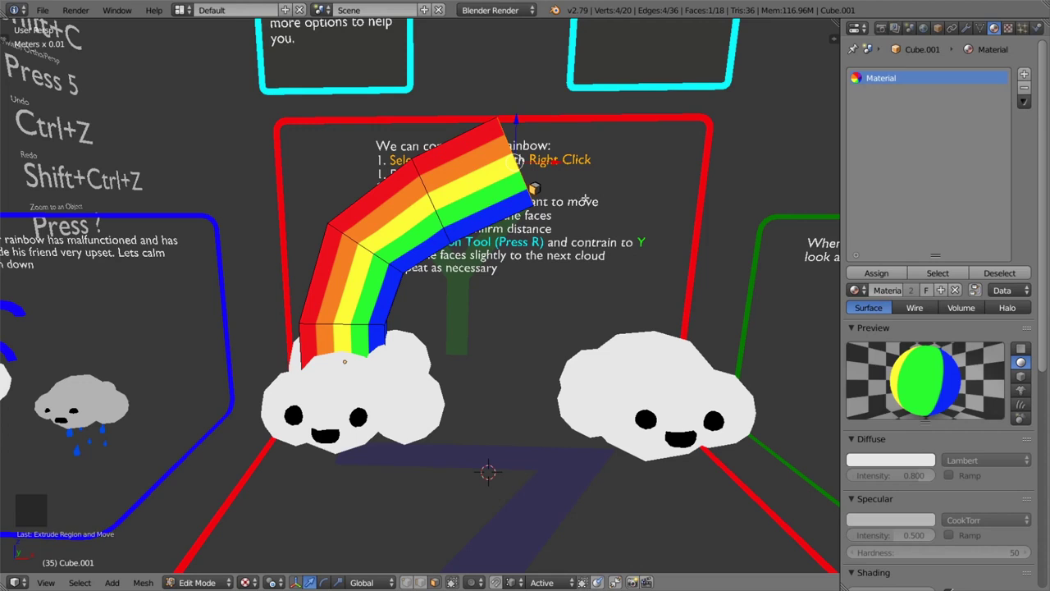
# - Undo all rainbow extrusions and rotations back to the original stub with its top face selected
pyautogui.hotkey('ctrl', 'z')
pyautogui.hotkey('ctrl', 'z')
pyautogui.hotkey('ctrl', 'z')
pyautogui.hotkey('ctrl', 'z')
pyautogui.hotkey('ctrl', 'z')
pyautogui.hotkey('ctrl', 'z')
pyautogui.hotkey('ctrl', 'z')
pyautogui.hotkey('ctrl', 'z')
pyautogui.hotkey('ctrl', 'z')
pyautogui.hotkey('ctrl', 'z')
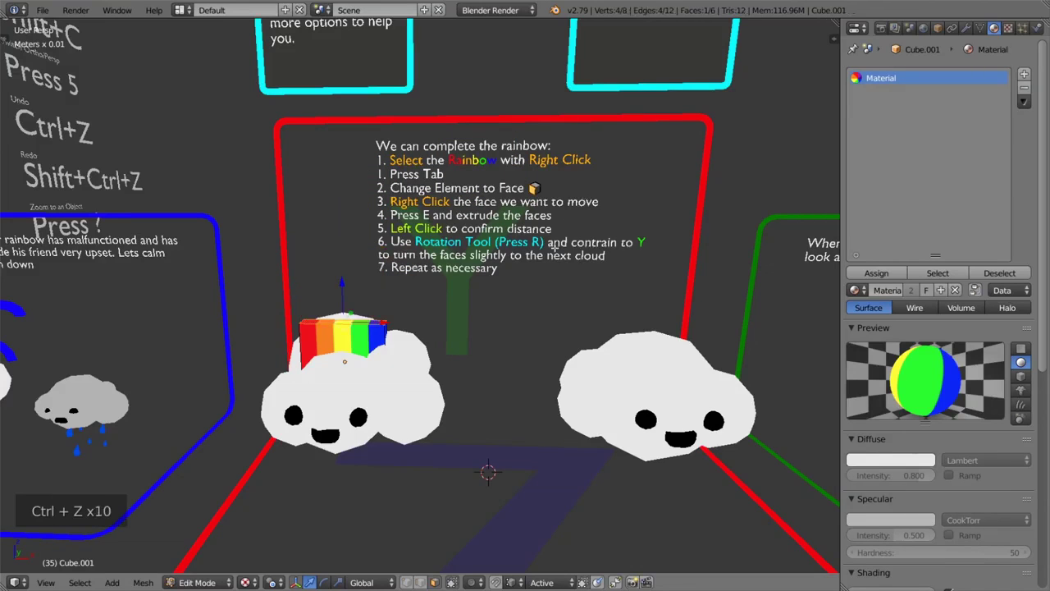
# - Extrude the rainbow stub's selected top face straight up by about 3.3 mm
pyautogui.moveTo(508, 297); pyautogui.dragTo(496, 518, button='middle')
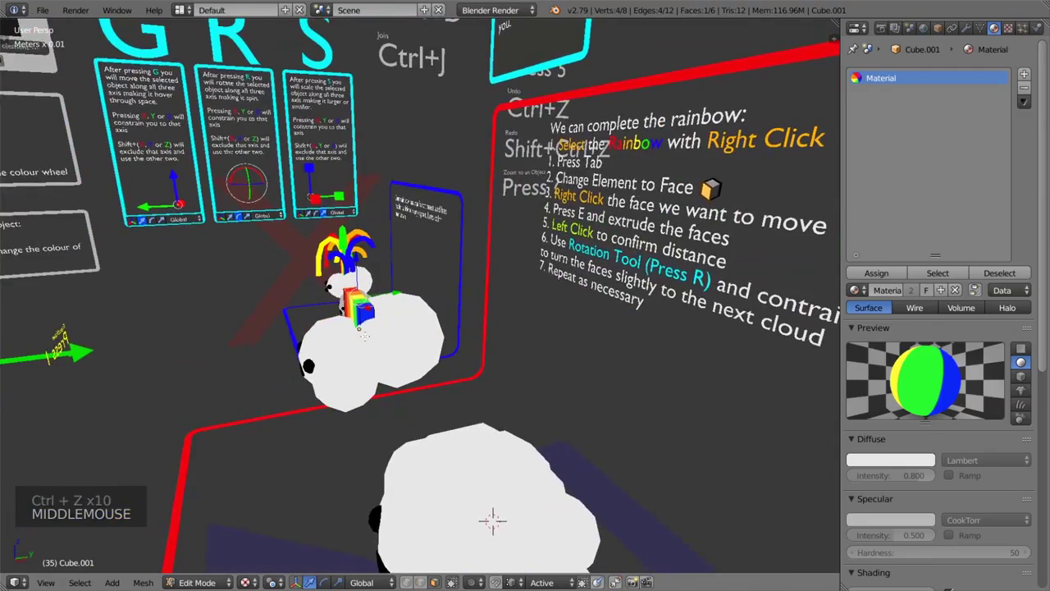
pyautogui.scroll(2, 507, 562)
pyautogui.scroll(3, 507, 562)
pyautogui.keyDown('shift'); pyautogui.moveTo(492, 460); pyautogui.dragTo(538, 557, button='middle'); pyautogui.keyUp('shift')
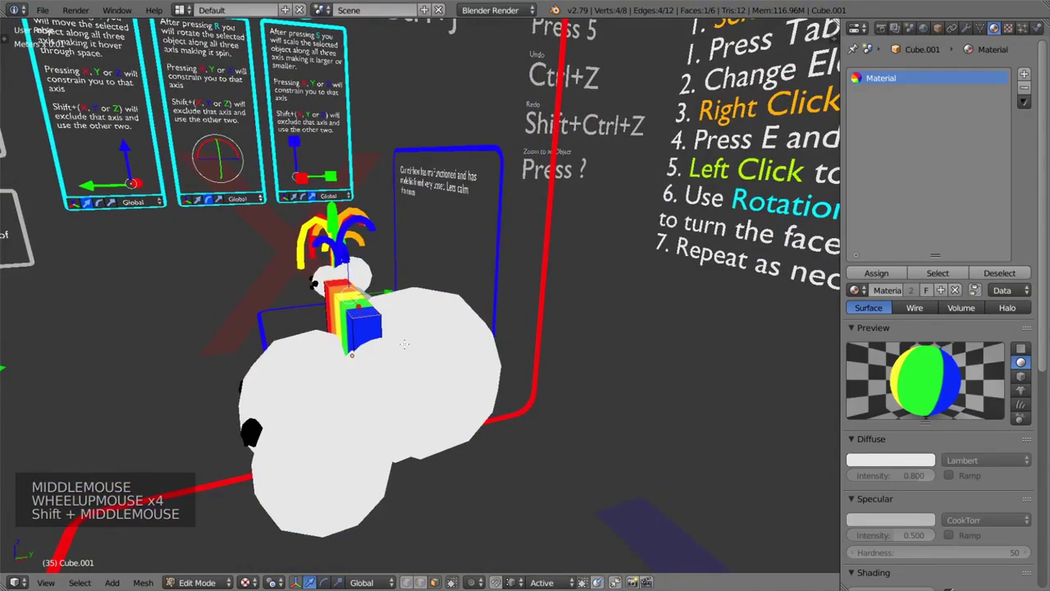
pyautogui.press('e')
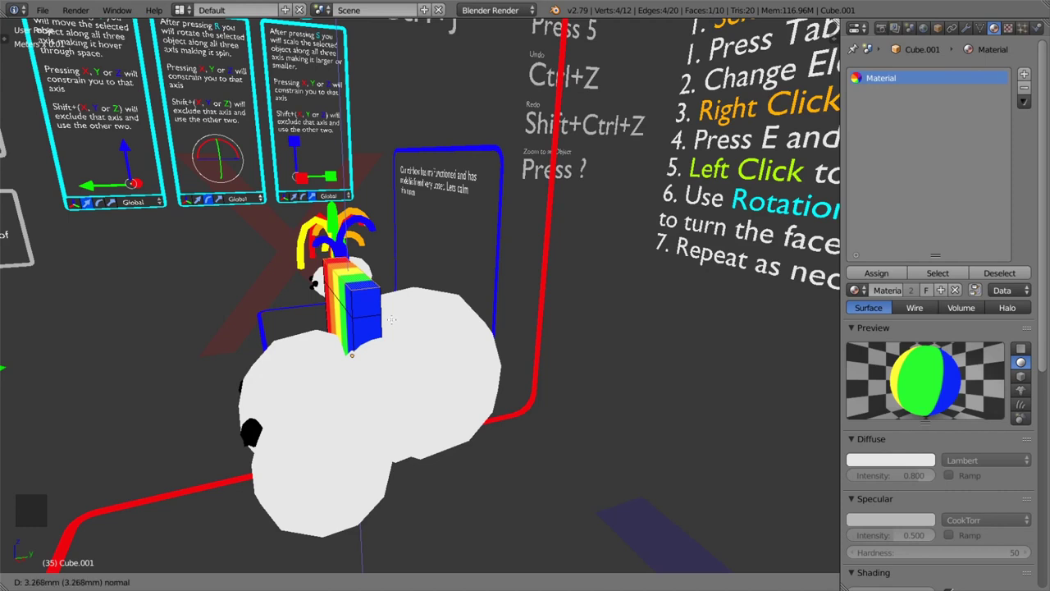
pyautogui.click(391, 320)
# - Extrude the rear side face of the upper segment horizontally backward into a long arm
pyautogui.moveTo(391, 320); pyautogui.dragTo(324, 325, button='middle')
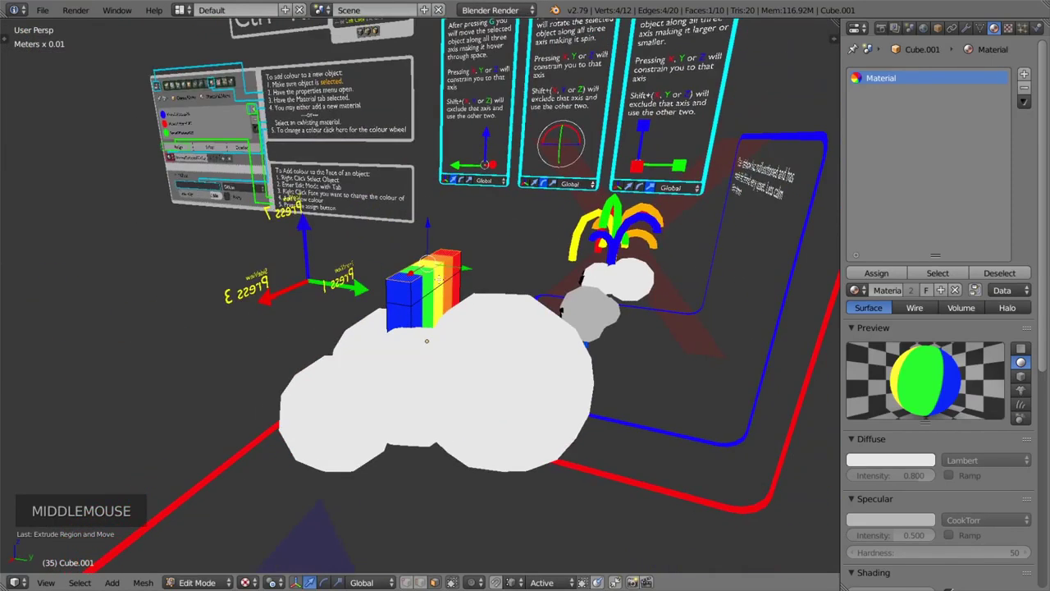
pyautogui.rightClick(439, 279)
pyautogui.moveTo(402, 308); pyautogui.dragTo(456, 310, button='middle')
pyautogui.press('pageup')
pyautogui.press('e')
pyautogui.press('e')
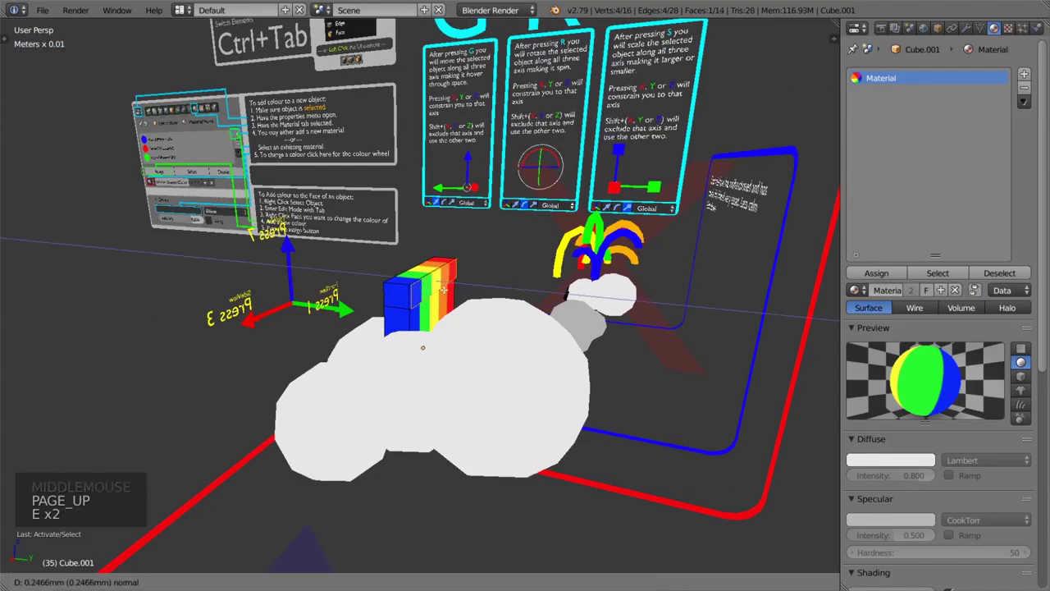
pyautogui.click(579, 311)
pyautogui.moveTo(588, 324)
pyautogui.mouseDown(button='middle')
pyautogui.moveTo(738, 328)
pyautogui.moveTo(581, 330)
pyautogui.mouseUp(button='middle')
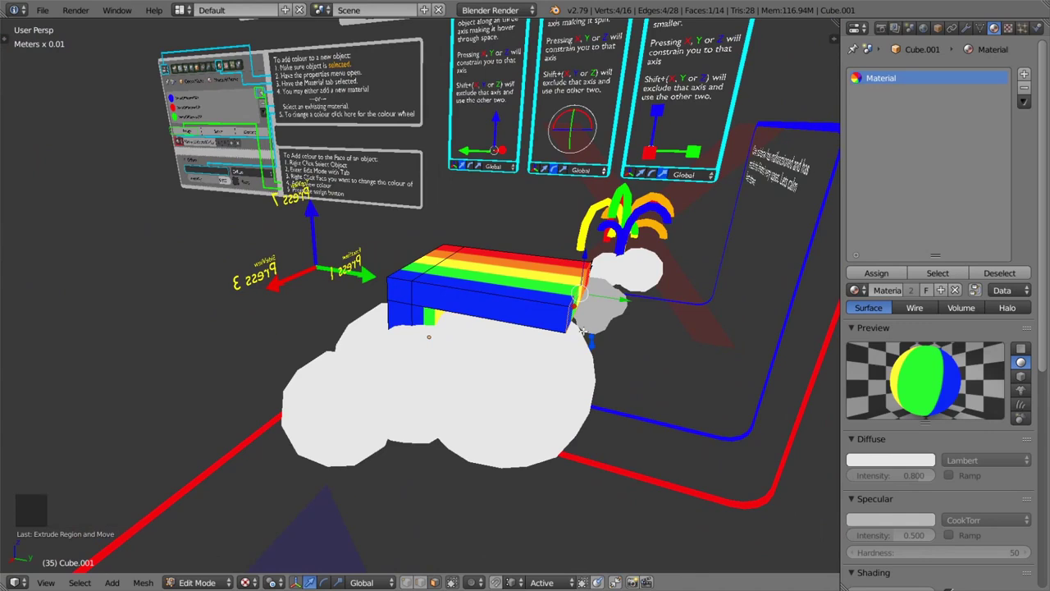
# - Extrude the arm's end face a short distance, and rotate it about -35° around global Z to start a bend
pyautogui.press('e')
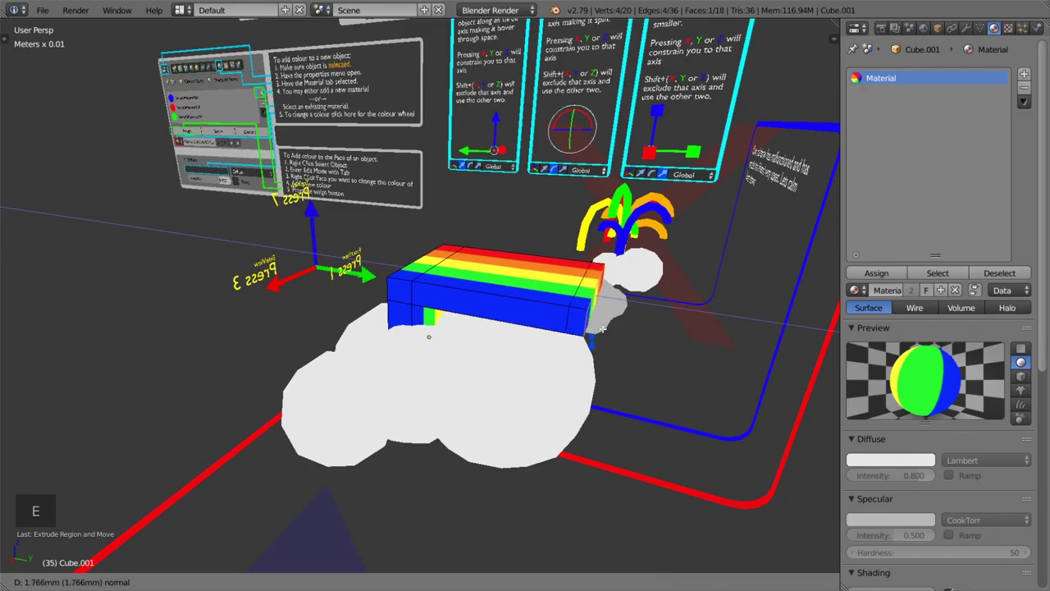
pyautogui.click(611, 328)
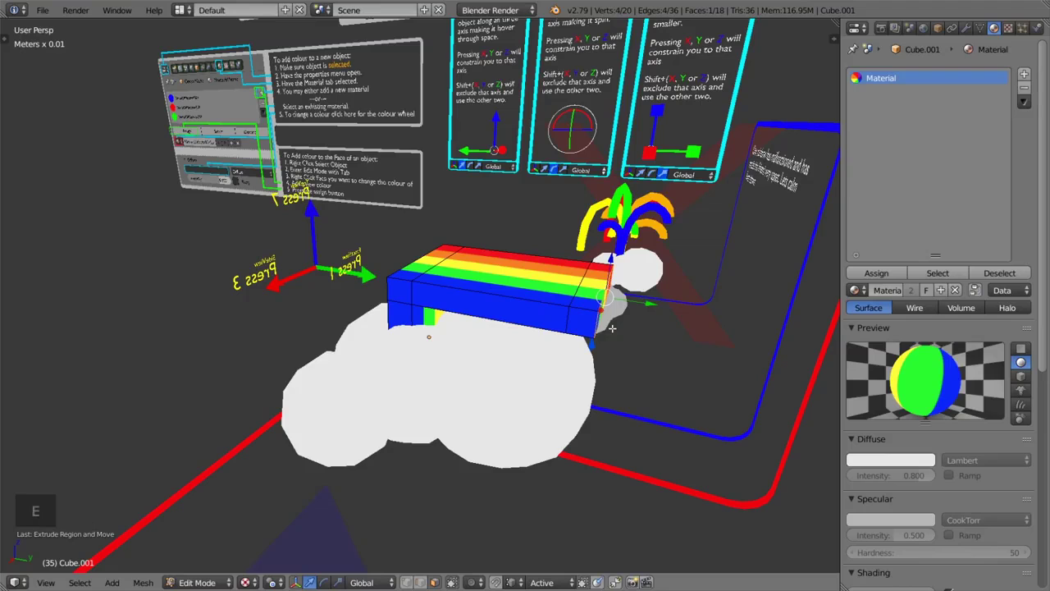
pyautogui.press('r')
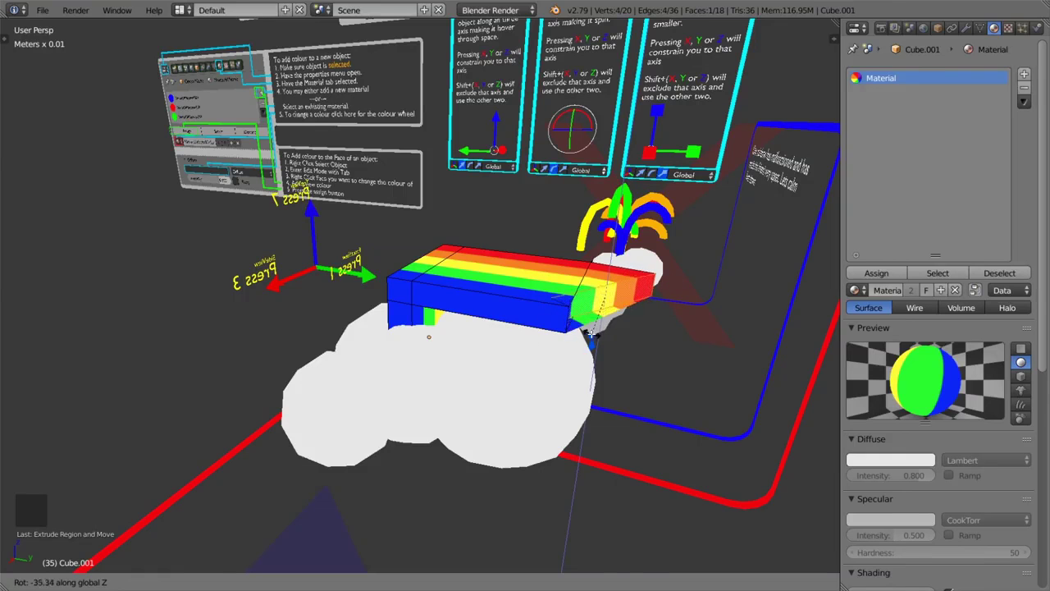
pyautogui.click(601, 331)
pyautogui.moveTo(601, 331); pyautogui.dragTo(604, 358, button='middle')
pyautogui.moveTo(550, 251); pyautogui.dragTo(607, 231)
# - Extrude the turned end face a short way, and rotate the new end about -54° around global Z
pyautogui.press('e')
pyautogui.press('e')
pyautogui.press('e')
pyautogui.press('e')
pyautogui.press('e')
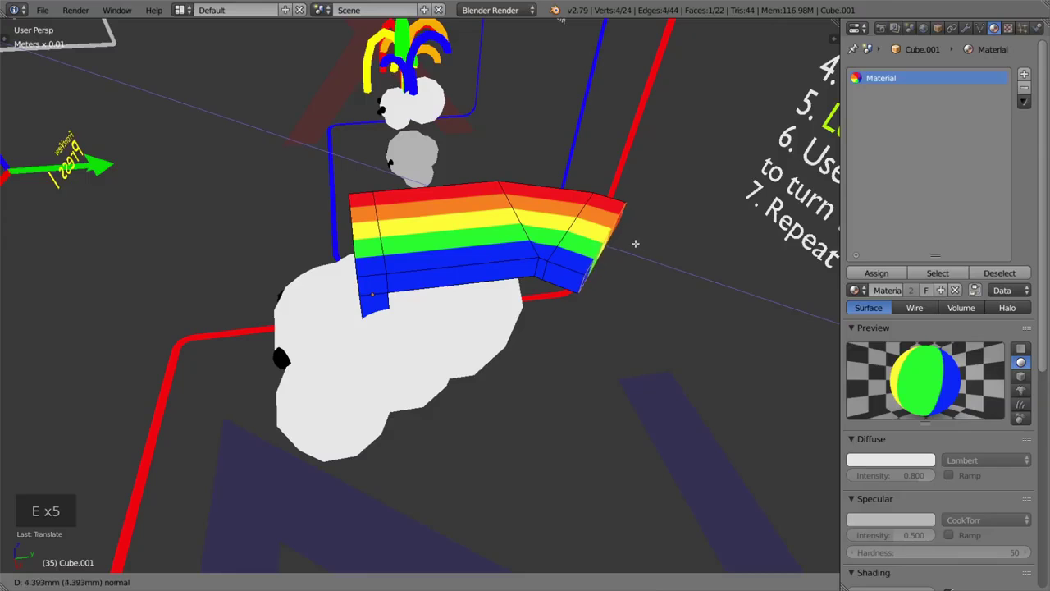
pyautogui.click(612, 236)
pyautogui.press('r')
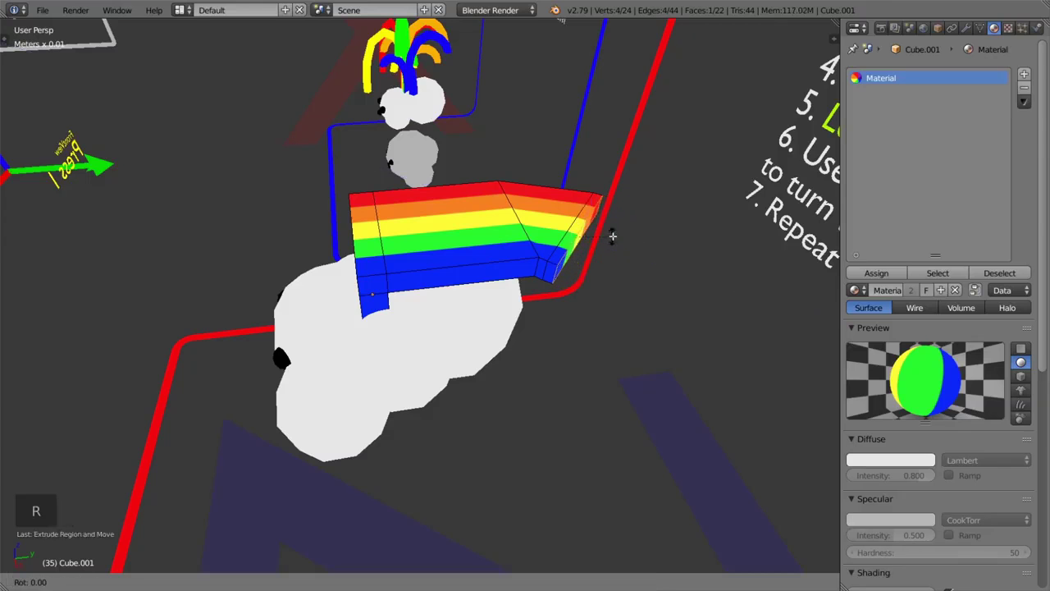
pyautogui.press('z')
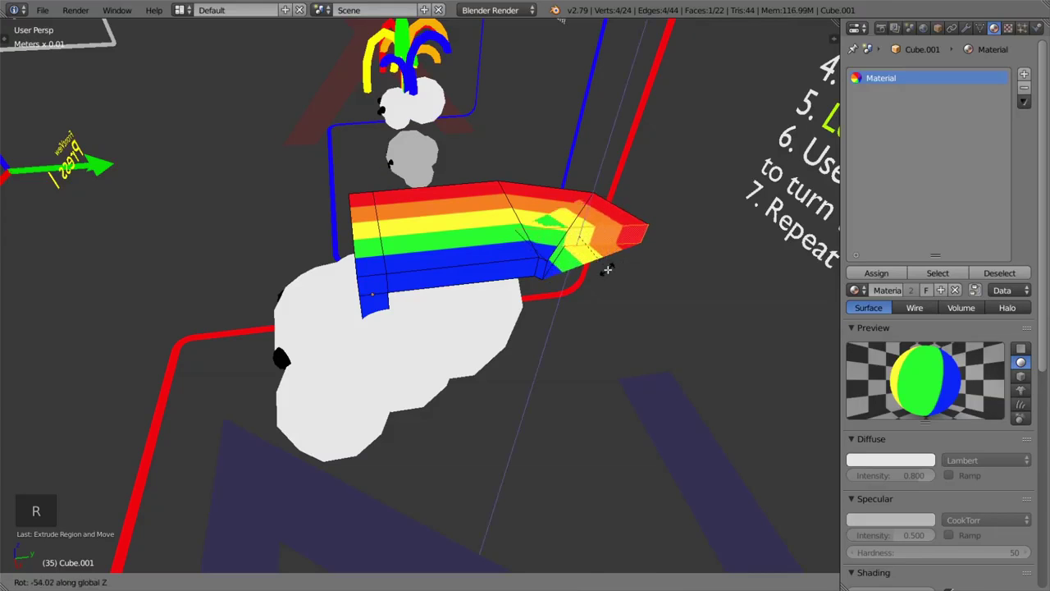
pyautogui.click(607, 269)
pyautogui.moveTo(609, 267); pyautogui.dragTo(566, 228, button='middle')
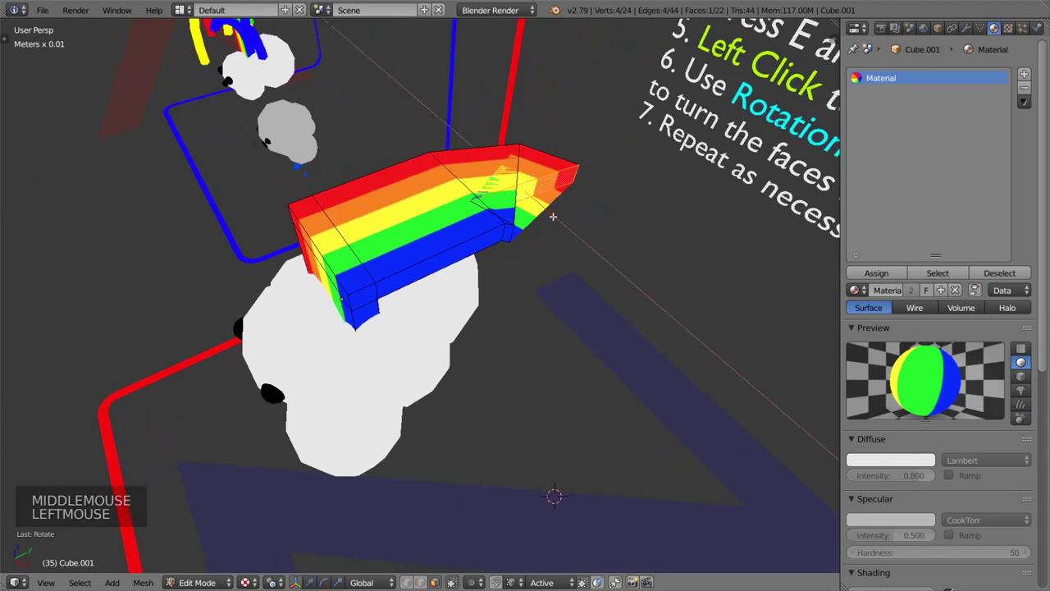
# - Move the rotated end face about 9.7 mm along global X, and nudge it to straighten the bend
pyautogui.press('e')
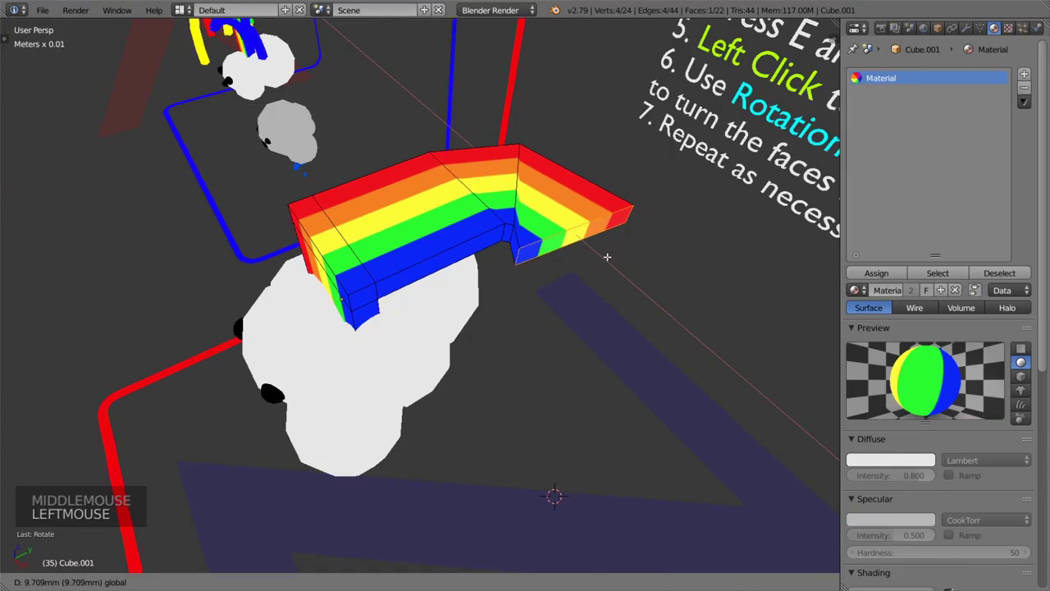
pyautogui.click(603, 256)
pyautogui.moveTo(601, 219)
pyautogui.mouseDown()
pyautogui.moveTo(621, 217)
pyautogui.moveTo(610, 244)
pyautogui.moveTo(606, 205)
pyautogui.mouseUp()
# - Switch to edge selection and select the outer and inner corner edges where the upright meets the horizontal arm
pyautogui.moveTo(606, 204); pyautogui.dragTo(452, 310, button='middle')
pyautogui.press('pageup')
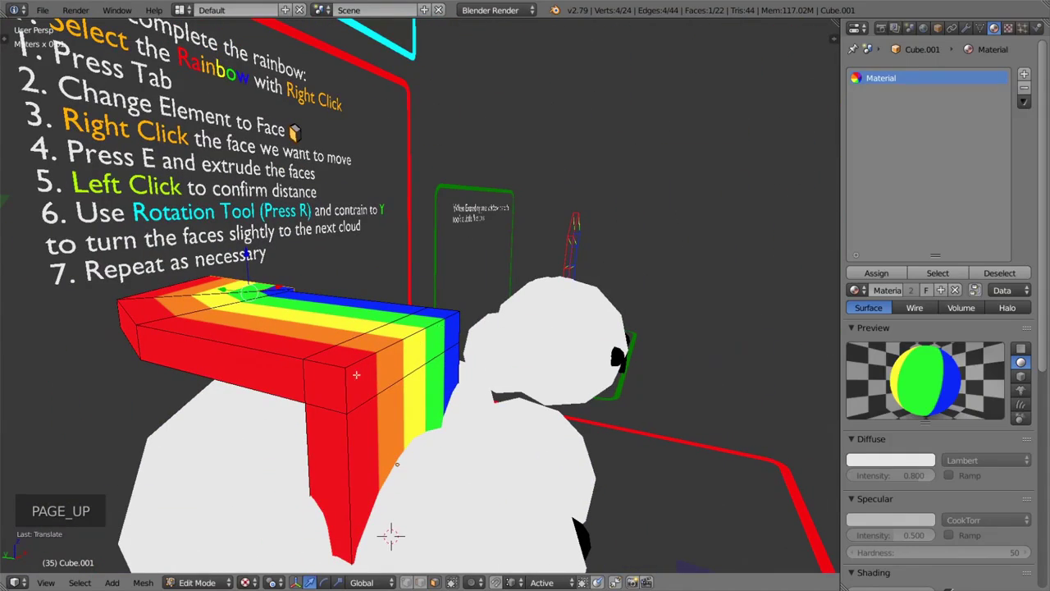
pyautogui.rightClick(396, 343)
pyautogui.hotkey('ctrl', 'Tab')
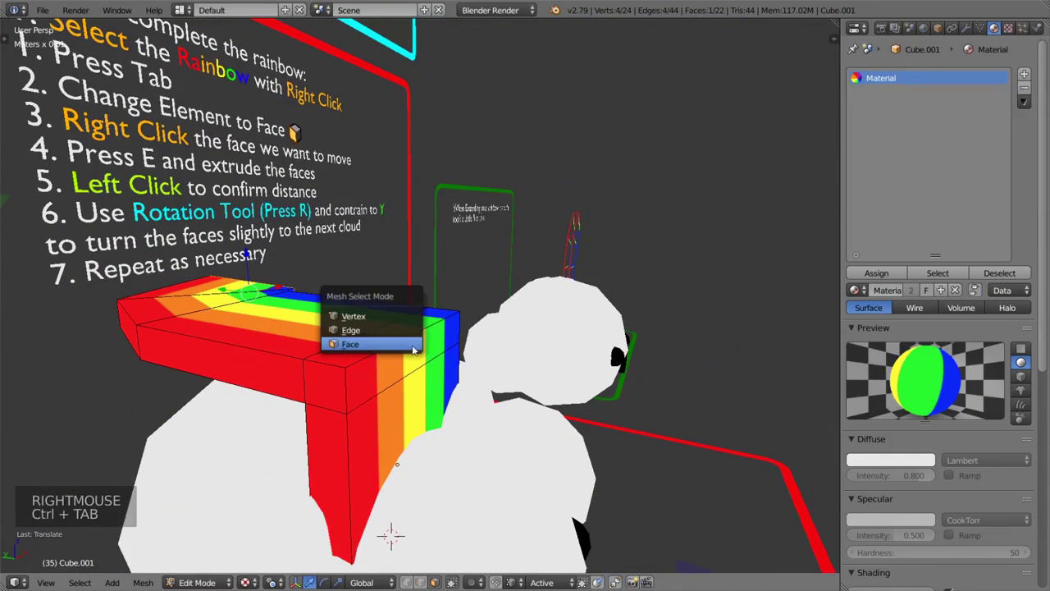
pyautogui.click(374, 328)
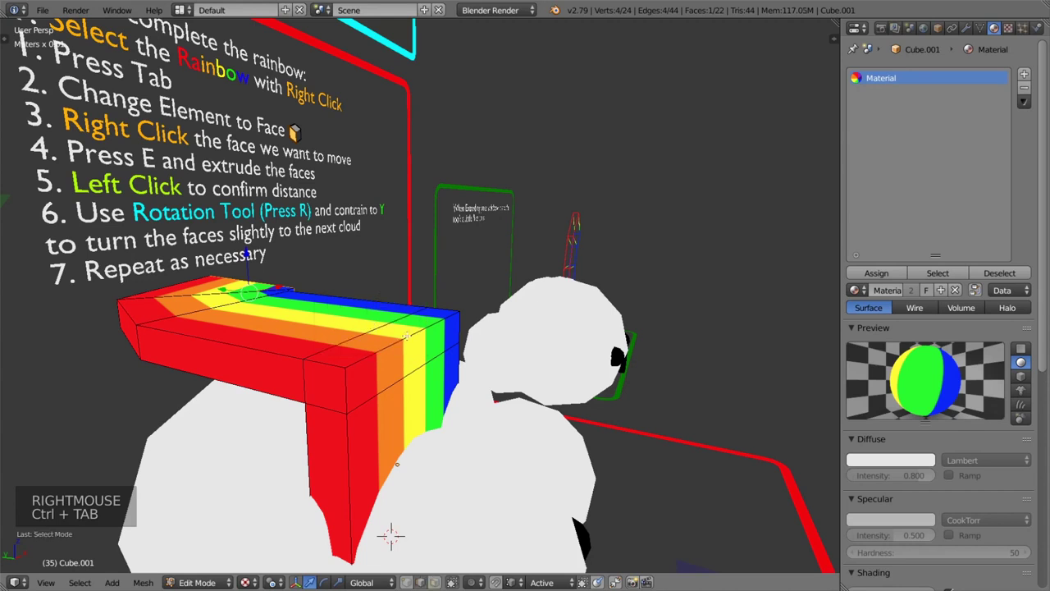
pyautogui.rightClick(406, 335)
pyautogui.moveTo(371, 394); pyautogui.dragTo(433, 368, button='middle')
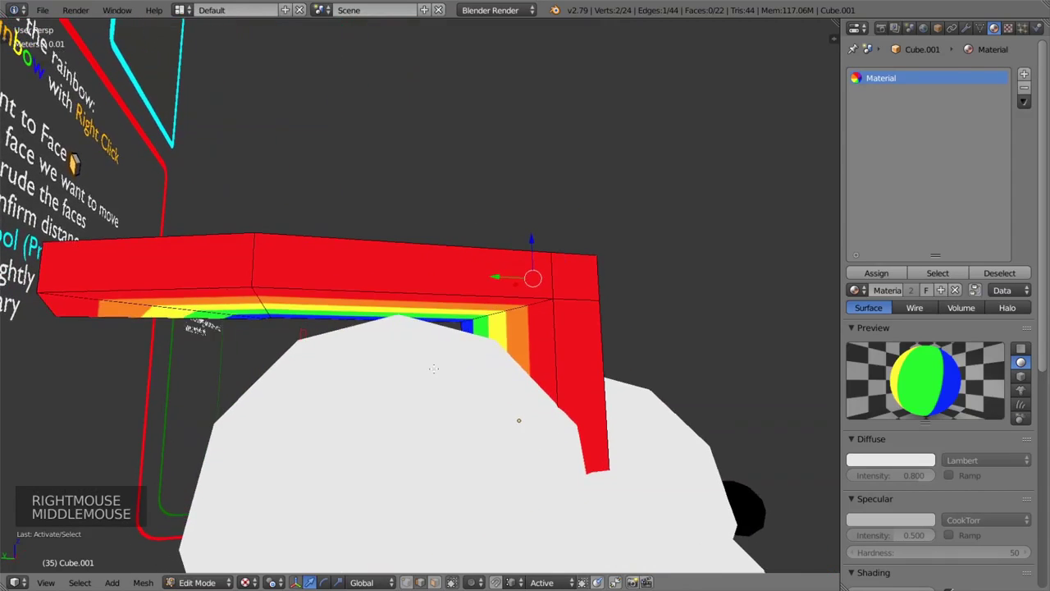
pyautogui.keyDown('shift'); pyautogui.rightClick(550, 304); pyautogui.keyUp('shift')
pyautogui.moveTo(632, 295); pyautogui.dragTo(437, 351, button='middle')
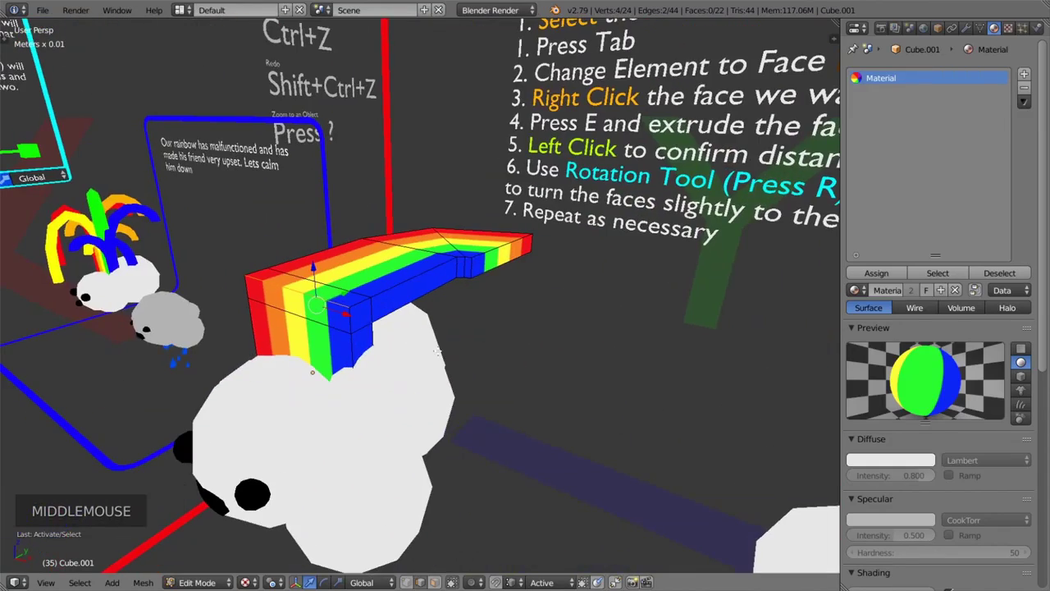
# - Examine the Bevel Tool instruction board above the rainbow exercise
pyautogui.scroll(-4, 438, 351)
pyautogui.scroll(-1, 437, 351)
pyautogui.hotkey('shift', 'pageup')
pyautogui.keyDown('shift'); pyautogui.moveTo(437, 351); pyautogui.dragTo(415, 331, button='middle'); pyautogui.keyUp('shift')
pyautogui.scroll(-2, 350, 340)
pyautogui.scroll(-1, 350, 340)
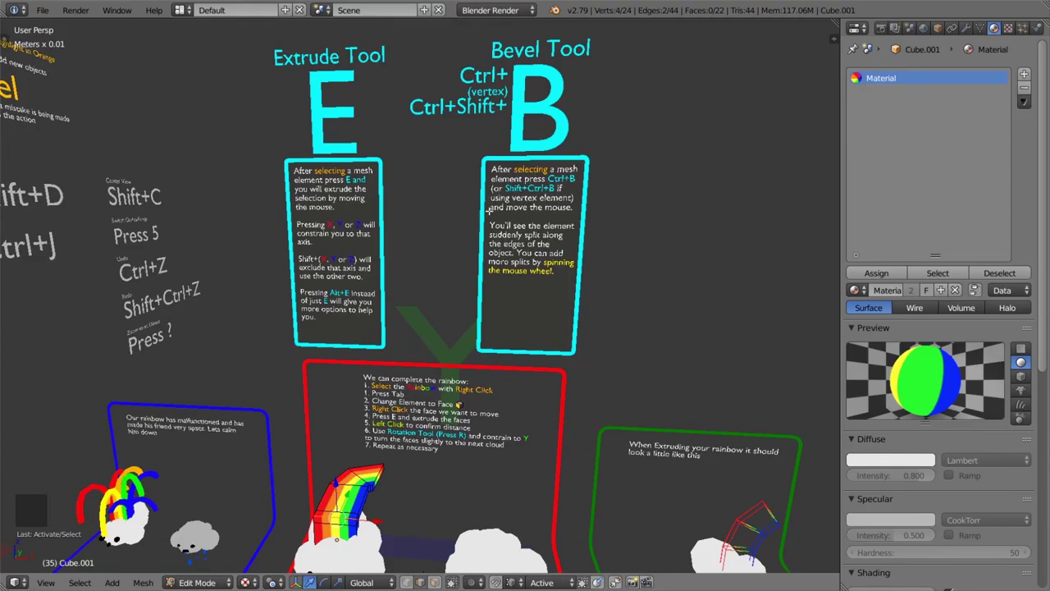
pyautogui.keyDown('shift'); pyautogui.moveTo(428, 440); pyautogui.dragTo(540, 416, button='middle'); pyautogui.keyUp('shift')
# - Bevel the two selected corner edges with 3 segments and an offset of about 2.2
pyautogui.scroll(5, 492, 459)
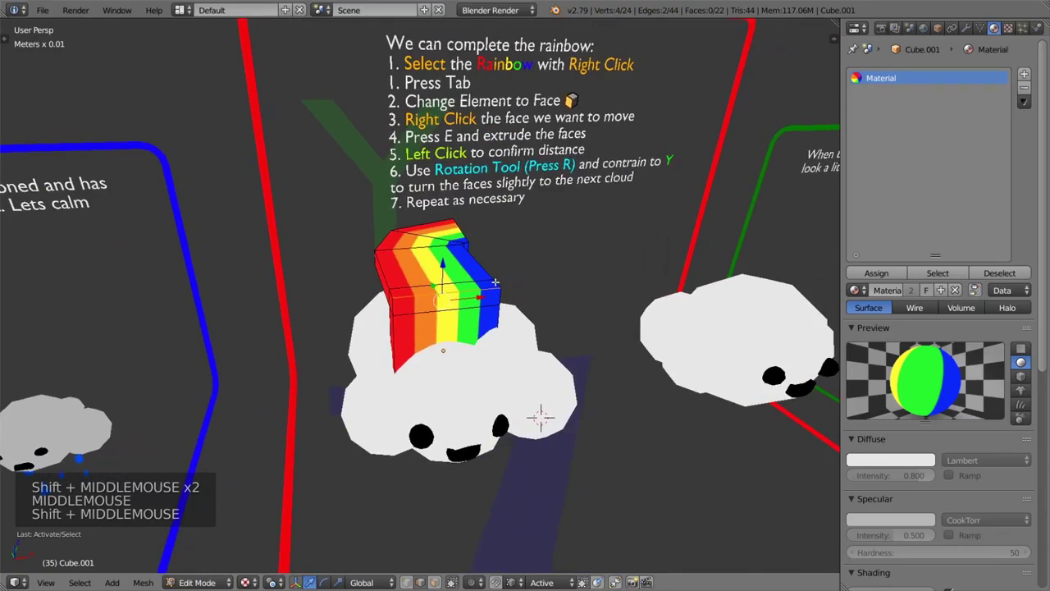
pyautogui.scroll(3, 495, 282)
pyautogui.keyDown('shift'); pyautogui.moveTo(495, 283); pyautogui.dragTo(380, 384, button='middle'); pyautogui.keyUp('shift')
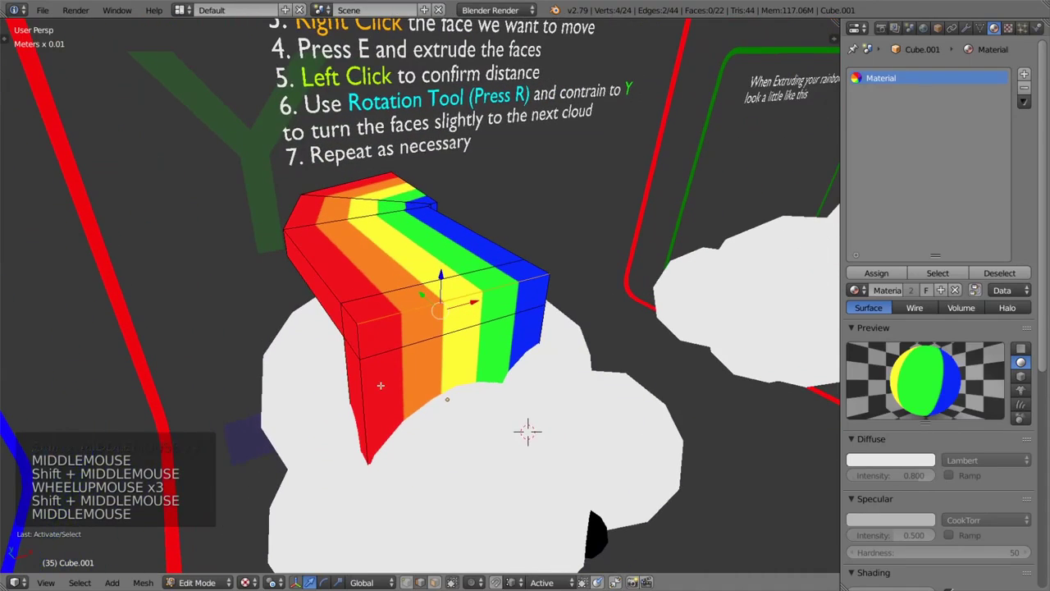
pyautogui.hotkey('ctrl', 'b')
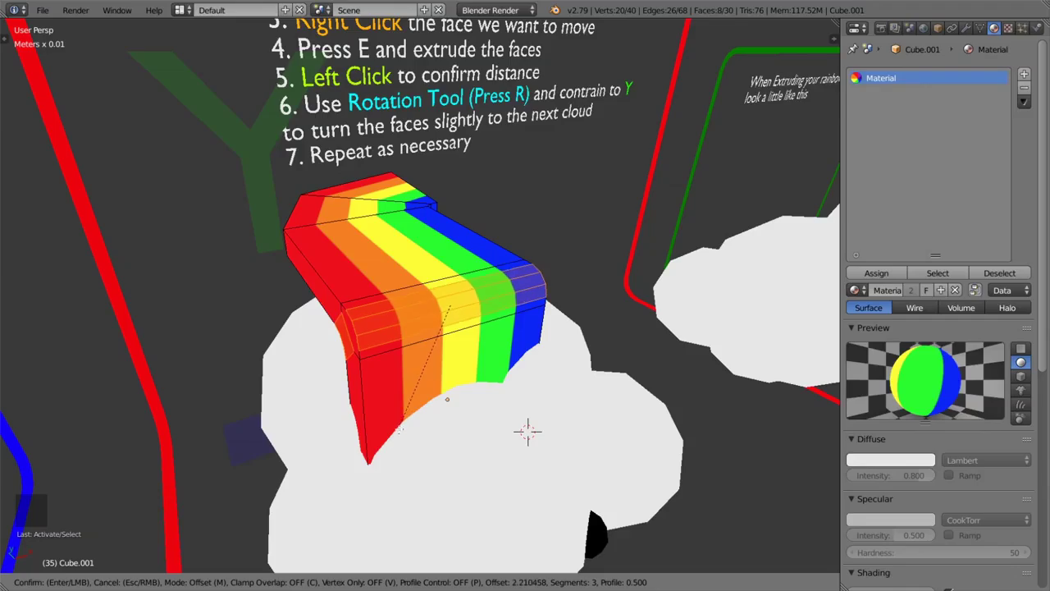
pyautogui.click(400, 427)
# - Switch to face selection and select the end face at the far tip of the rainbow
pyautogui.press('pageup')
pyautogui.moveTo(424, 398); pyautogui.dragTo(273, 366, button='middle')
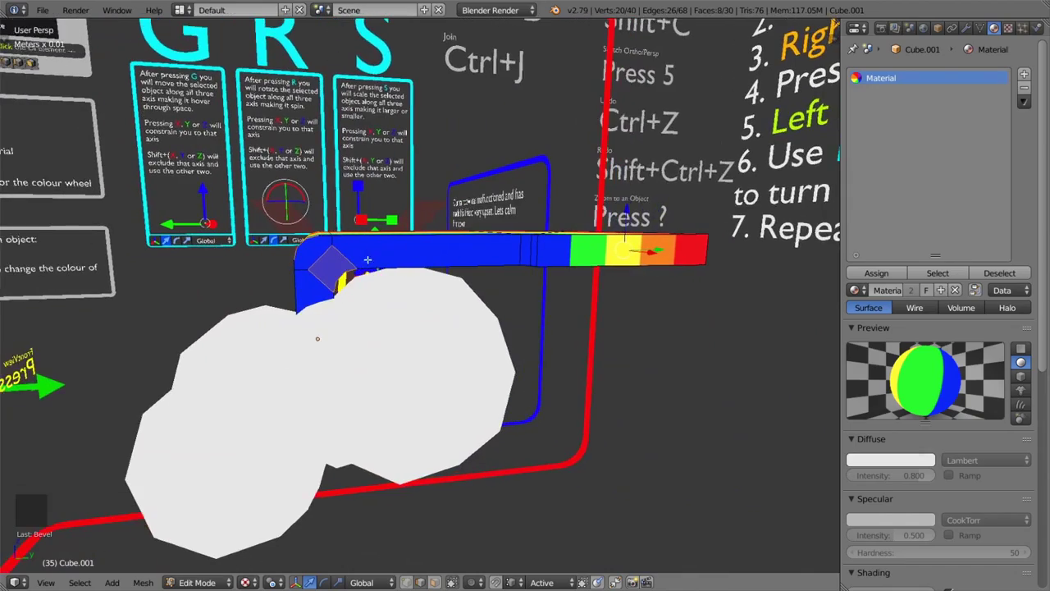
pyautogui.scroll(-2, 317, 338)
pyautogui.moveTo(318, 338); pyautogui.dragTo(401, 375, button='middle')
pyautogui.rightClick(501, 229)
pyautogui.hotkey('ctrl', 'Tab')
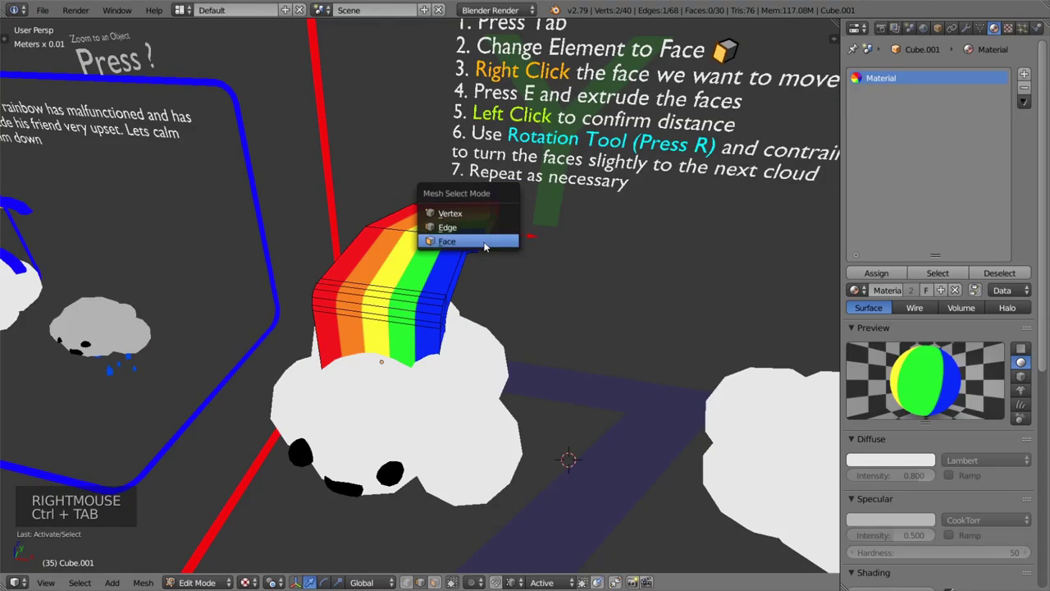
pyautogui.click(492, 240)
pyautogui.rightClick(494, 218)
pyautogui.keyDown('shift'); pyautogui.moveTo(538, 254); pyautogui.dragTo(480, 255, button='middle'); pyautogui.keyUp('shift')
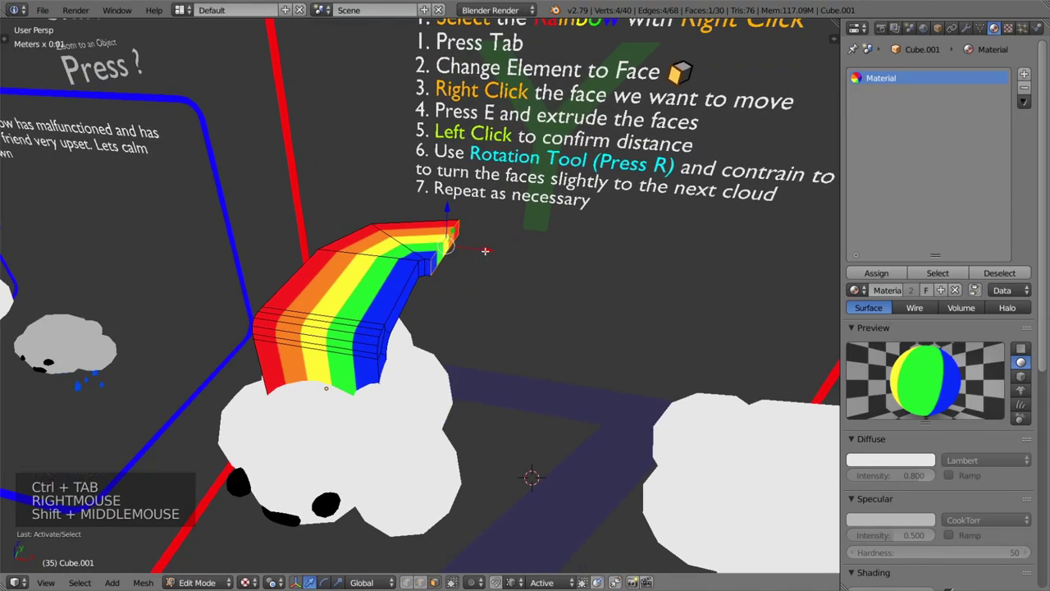
pyautogui.hotkey('shift', 'e')
pyautogui.hotkey('shift', 'e')
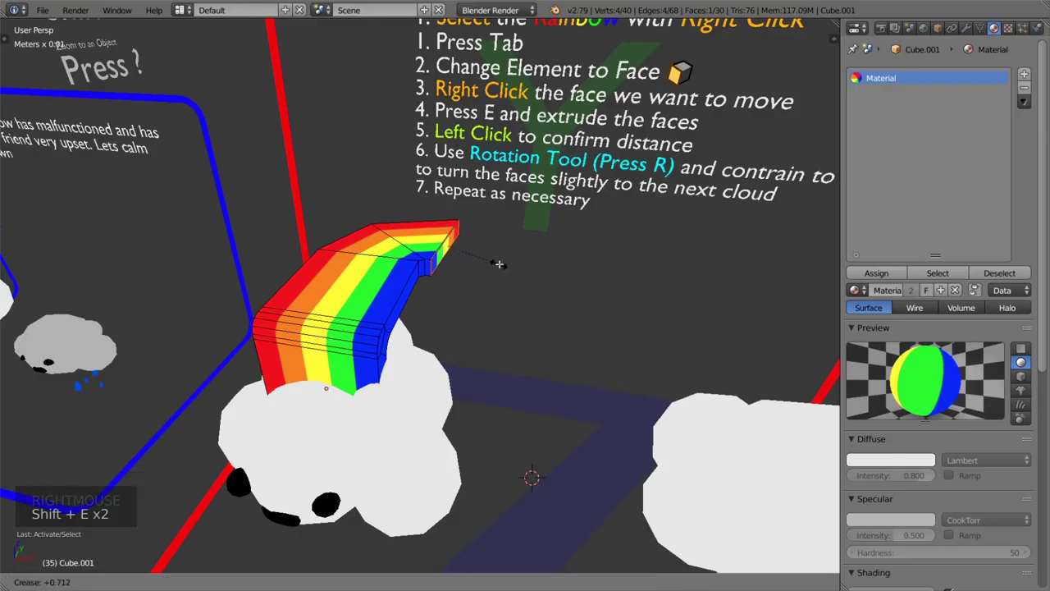
pyautogui.press('Escape')
pyautogui.hotkey('ctrl', 'z')
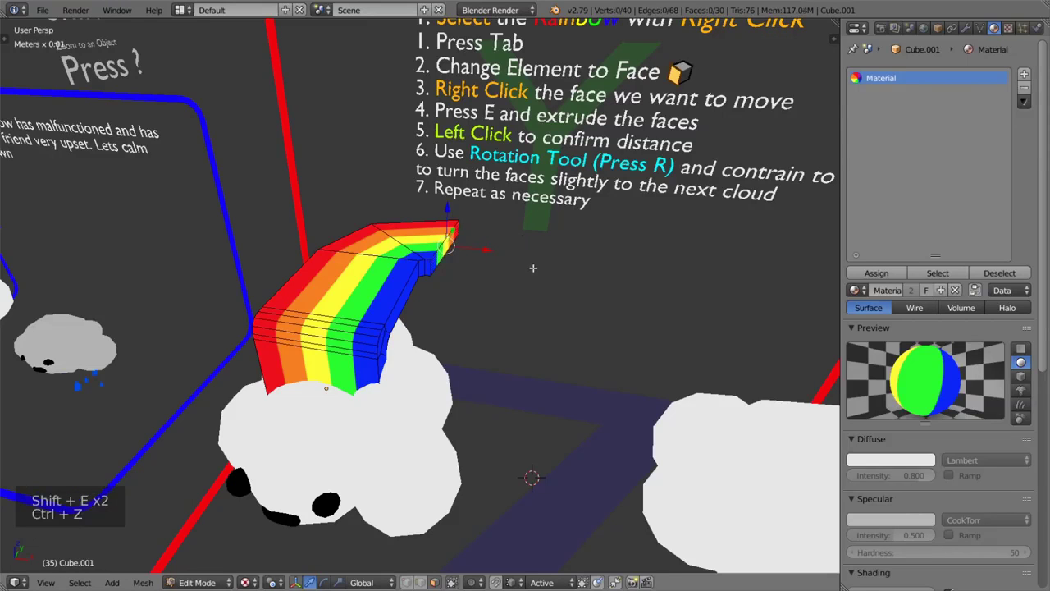
# - Reselect the rainbow's end face and extrude it about 2.1 mm along its normal
pyautogui.rightClick(450, 246)
pyautogui.press('e')
pyautogui.press('e')
pyautogui.press('e')
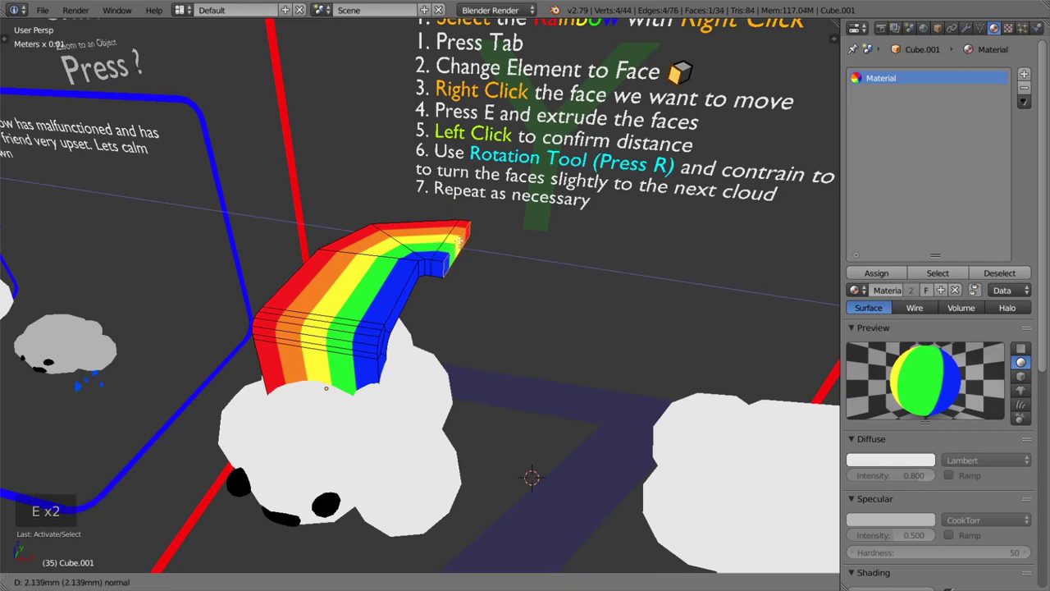
# - Extrude the top face of the short end segment upward into a tall column, and add a short extra segment on top
pyautogui.rightClick(449, 233)
pyautogui.press('e')
pyautogui.press('e')
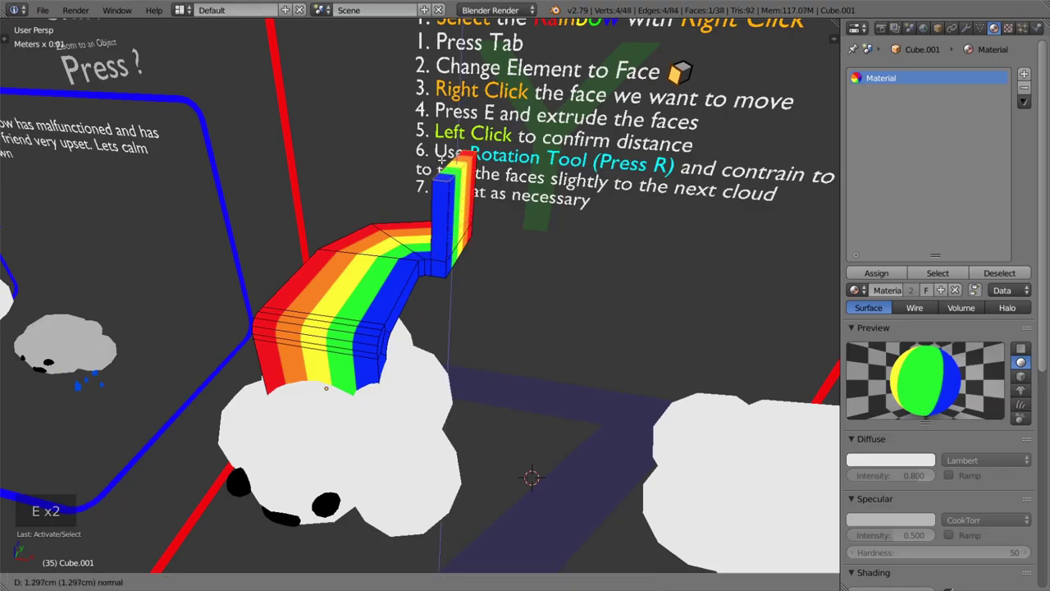
pyautogui.click(462, 46)
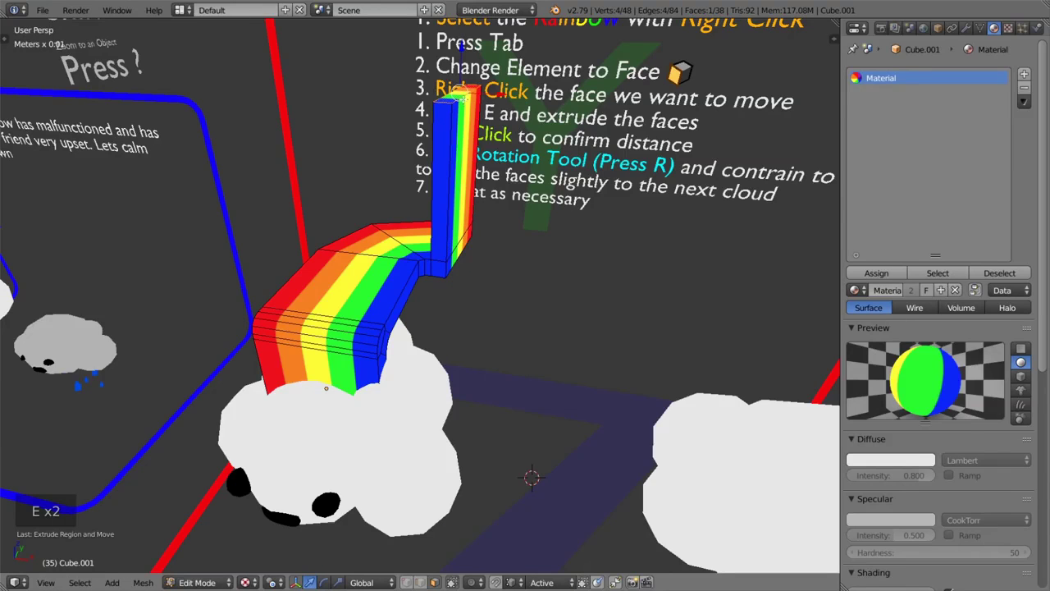
pyautogui.press('e')
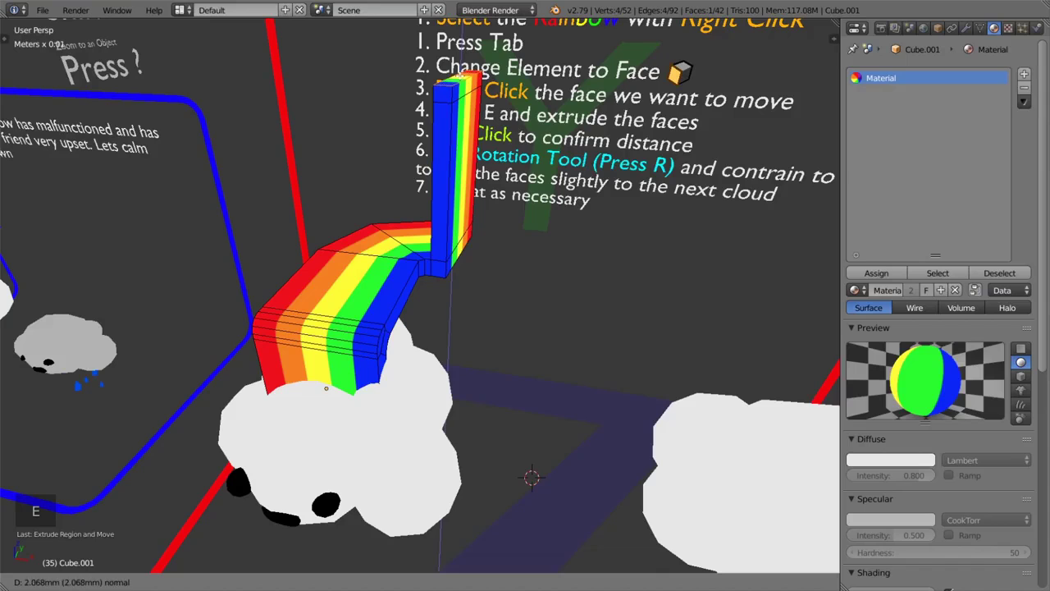
pyautogui.click(461, 73)
# - Extrude the side face at the column's top horizontally by about 1.7 cm, and add a short segment at its end
pyautogui.rightClick(463, 83)
pyautogui.press('e')
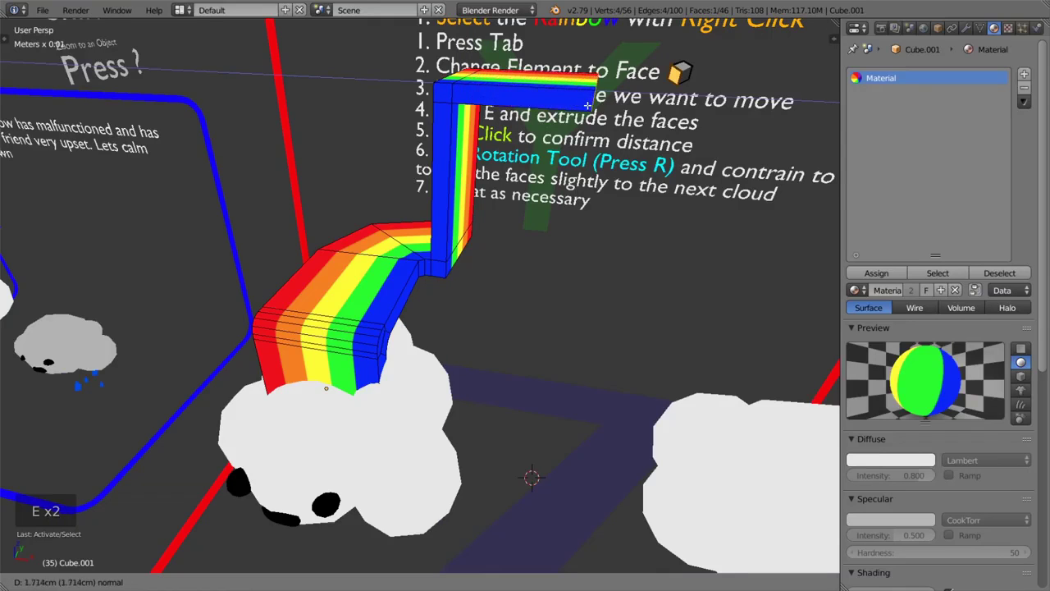
pyautogui.press('Return')
pyautogui.press('e')
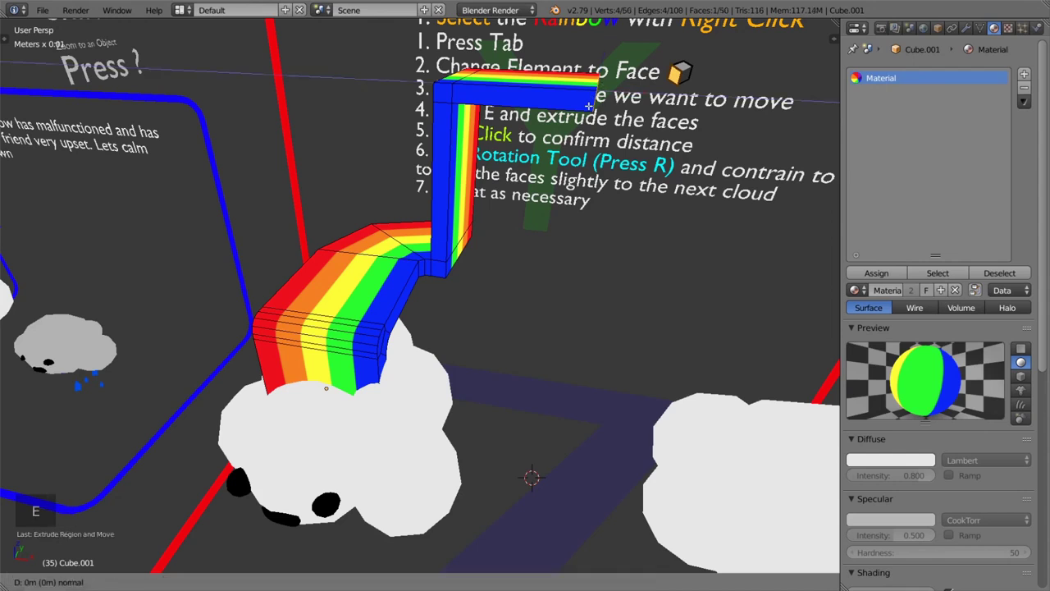
pyautogui.click(608, 107)
# - Switch to edge selection and select the four corner edges at the column's upper and lower bends
pyautogui.keyDown('shift'); pyautogui.moveTo(598, 136); pyautogui.dragTo(584, 177, button='middle'); pyautogui.keyUp('shift')
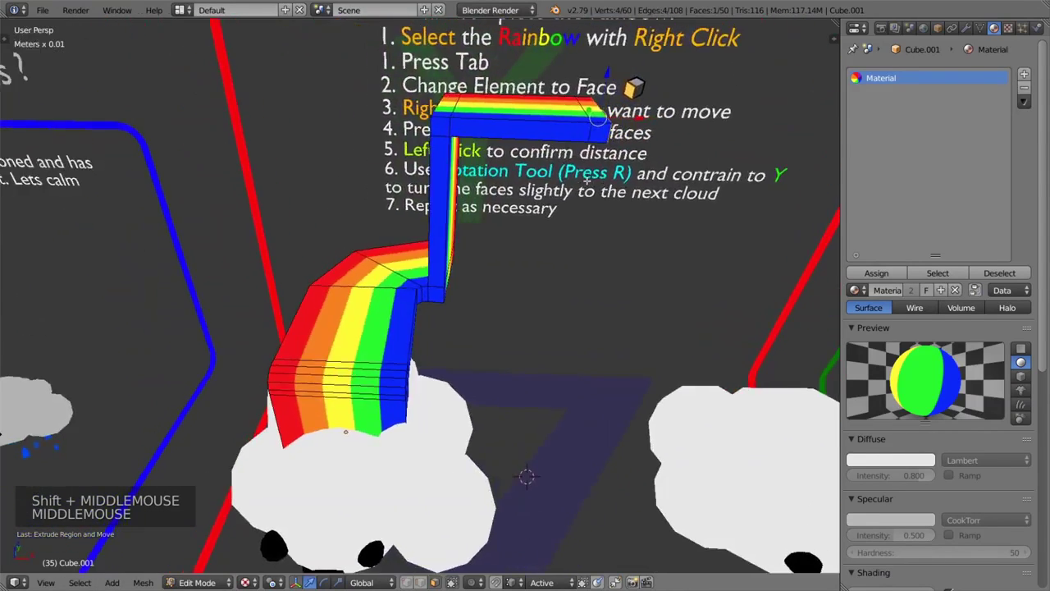
pyautogui.hotkey('ctrl', 'Tab')
pyautogui.click(583, 180)
pyautogui.rightClick(598, 116)
pyautogui.moveTo(598, 117); pyautogui.dragTo(455, 316, button='middle')
pyautogui.keyDown('shift'); pyautogui.rightClick(480, 148); pyautogui.keyUp('shift')
pyautogui.keyDown('shift'); pyautogui.rightClick(484, 149); pyautogui.keyUp('shift')
pyautogui.keyDown('shift'); pyautogui.rightClick(511, 283); pyautogui.keyUp('shift')
# - Bevel the selected column corner edges with 3 segments and an offset of about 1.7
pyautogui.moveTo(511, 283); pyautogui.dragTo(491, 295, button='middle')
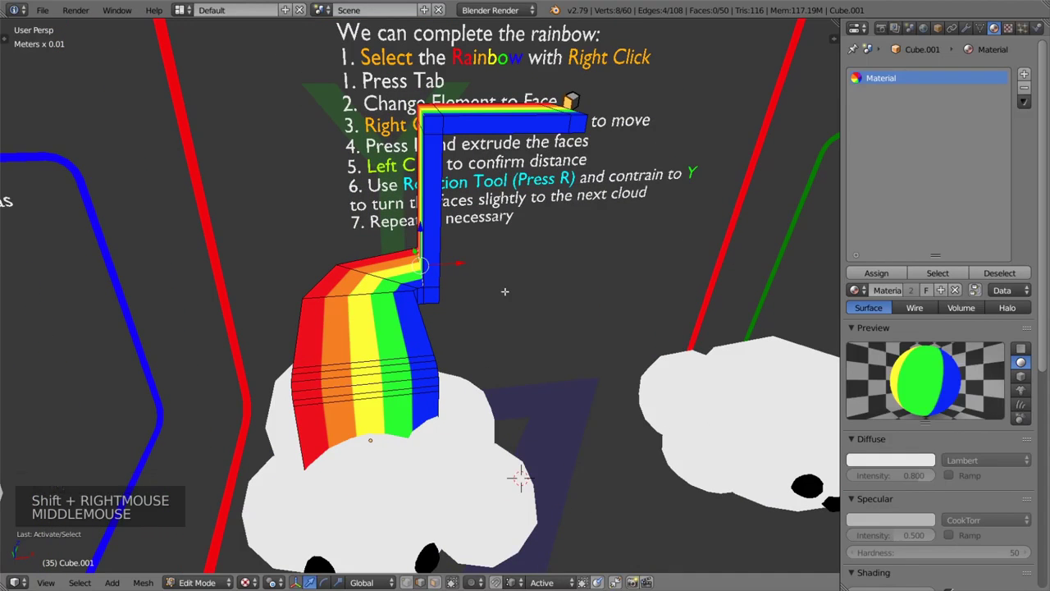
pyautogui.hotkey('ctrl', 'b')
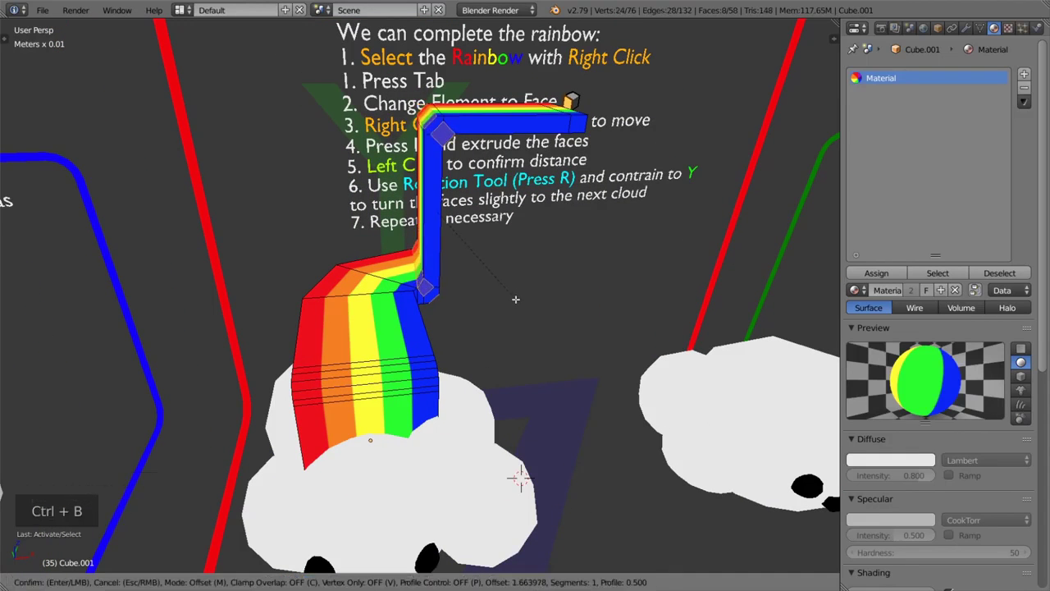
pyautogui.scroll(1, 516, 298)
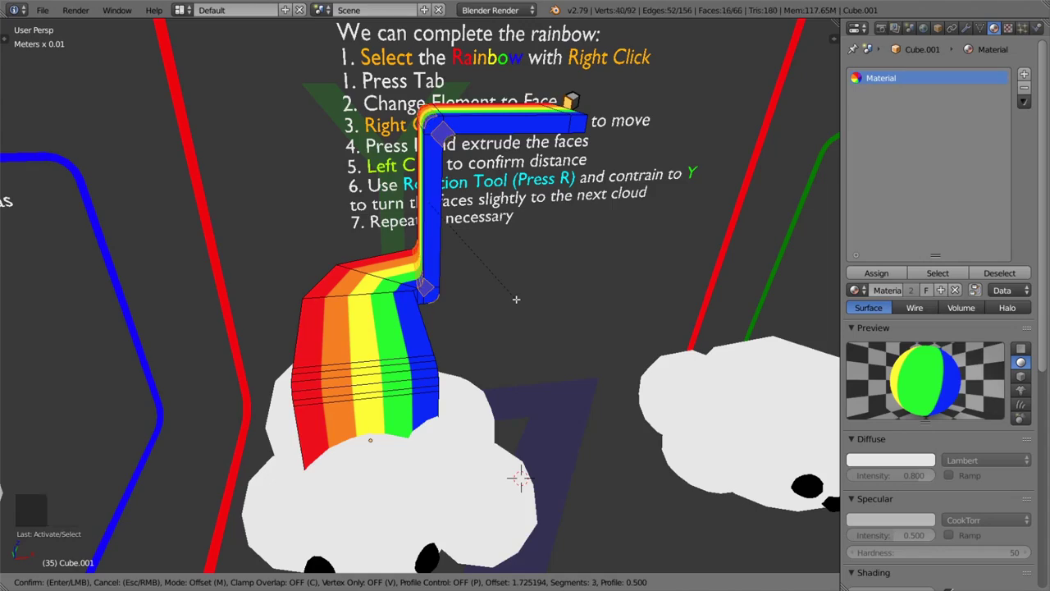
pyautogui.click(516, 298)
pyautogui.moveTo(516, 299); pyautogui.dragTo(462, 302, button='middle')
pyautogui.scroll(-3, 504, 315)
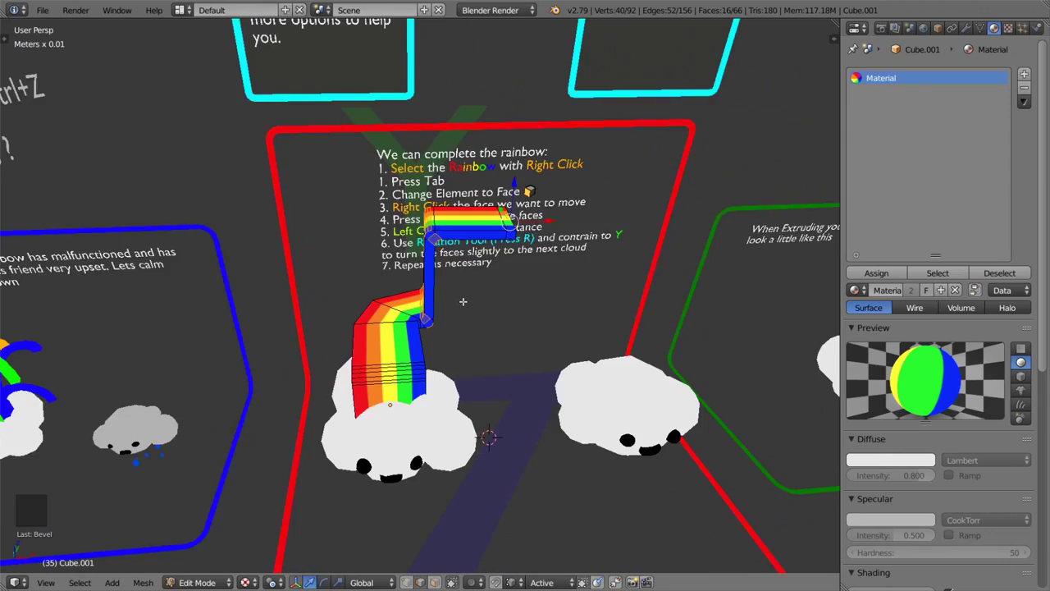
pyautogui.scroll(-1, 463, 302)
pyautogui.keyDown('shift'); pyautogui.moveTo(525, 327); pyautogui.dragTo(451, 317, button='middle'); pyautogui.keyUp('shift')
pyautogui.scroll(-4, 441, 305)
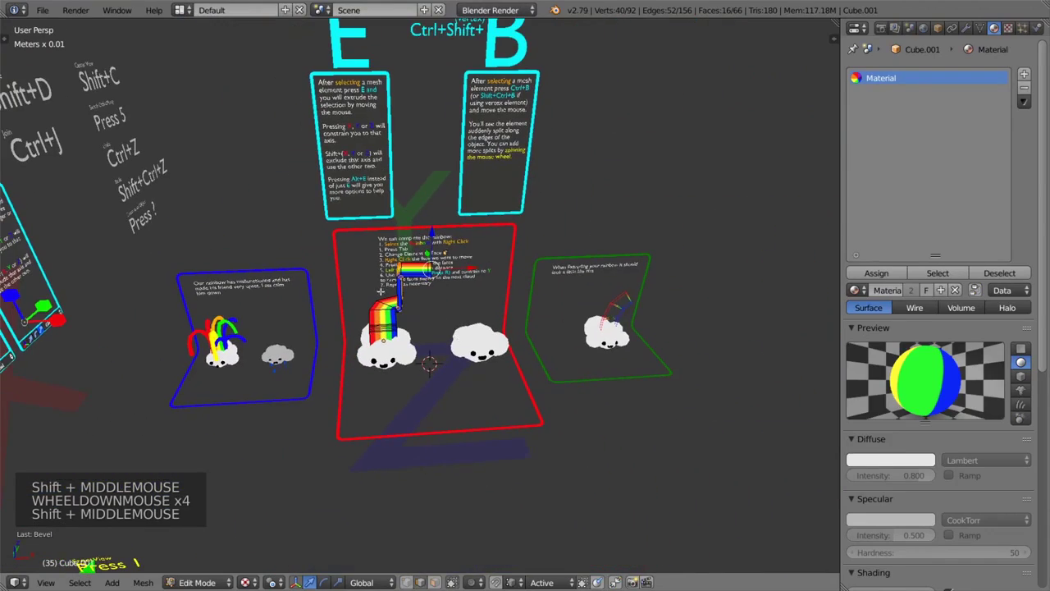